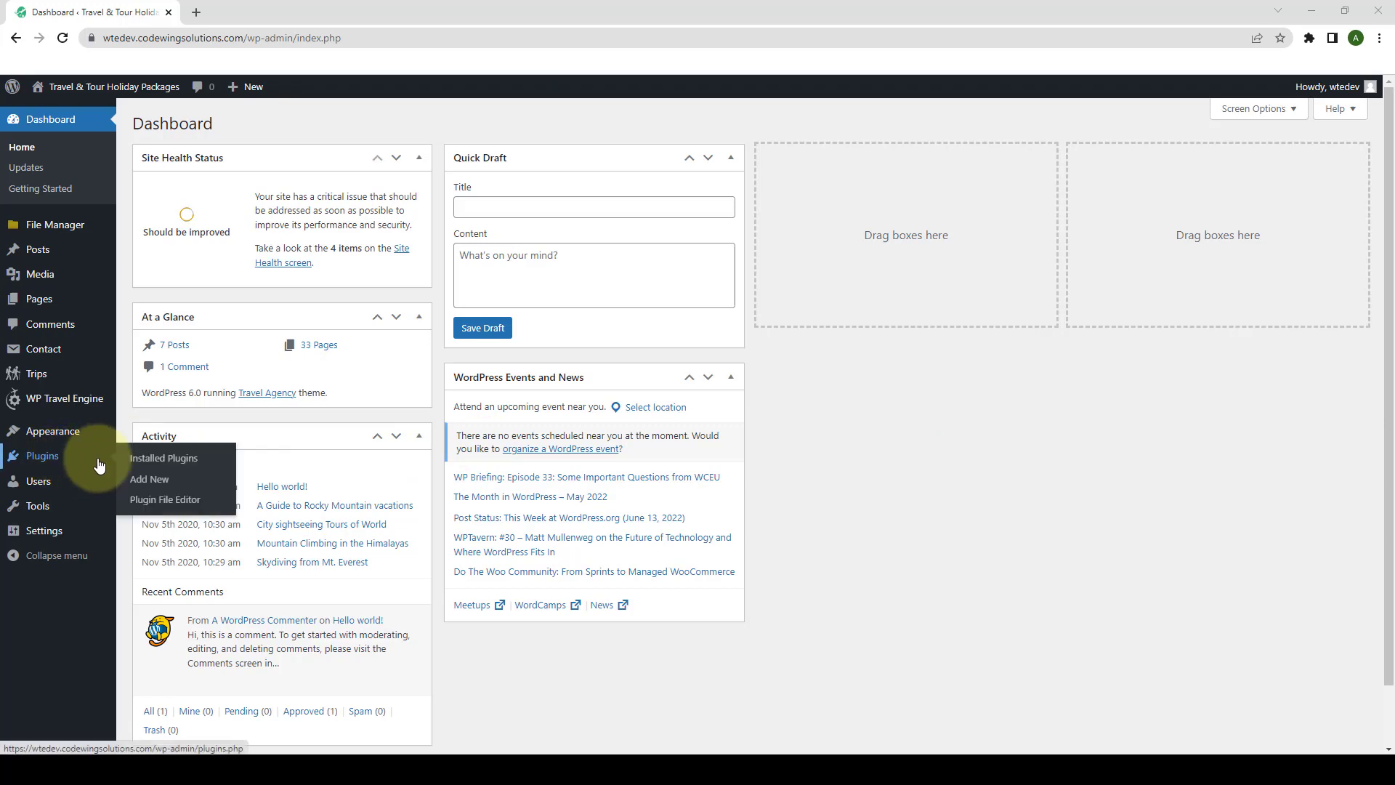
- Upload the PayUBiz.zip archive from the computer and install it as a new plugin
{"action": "left_click", "coordinate": [153, 488]}
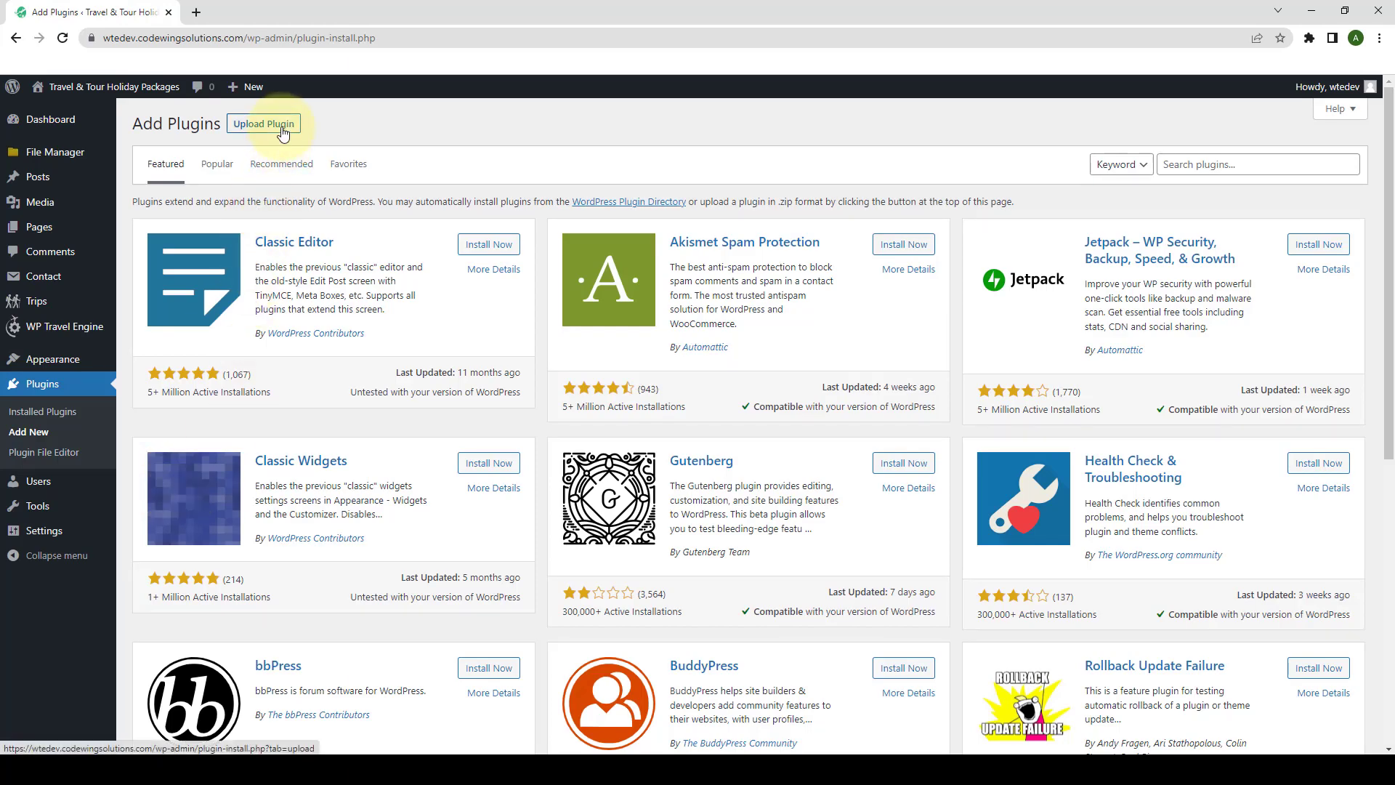
{"action": "left_click", "coordinate": [282, 132]}
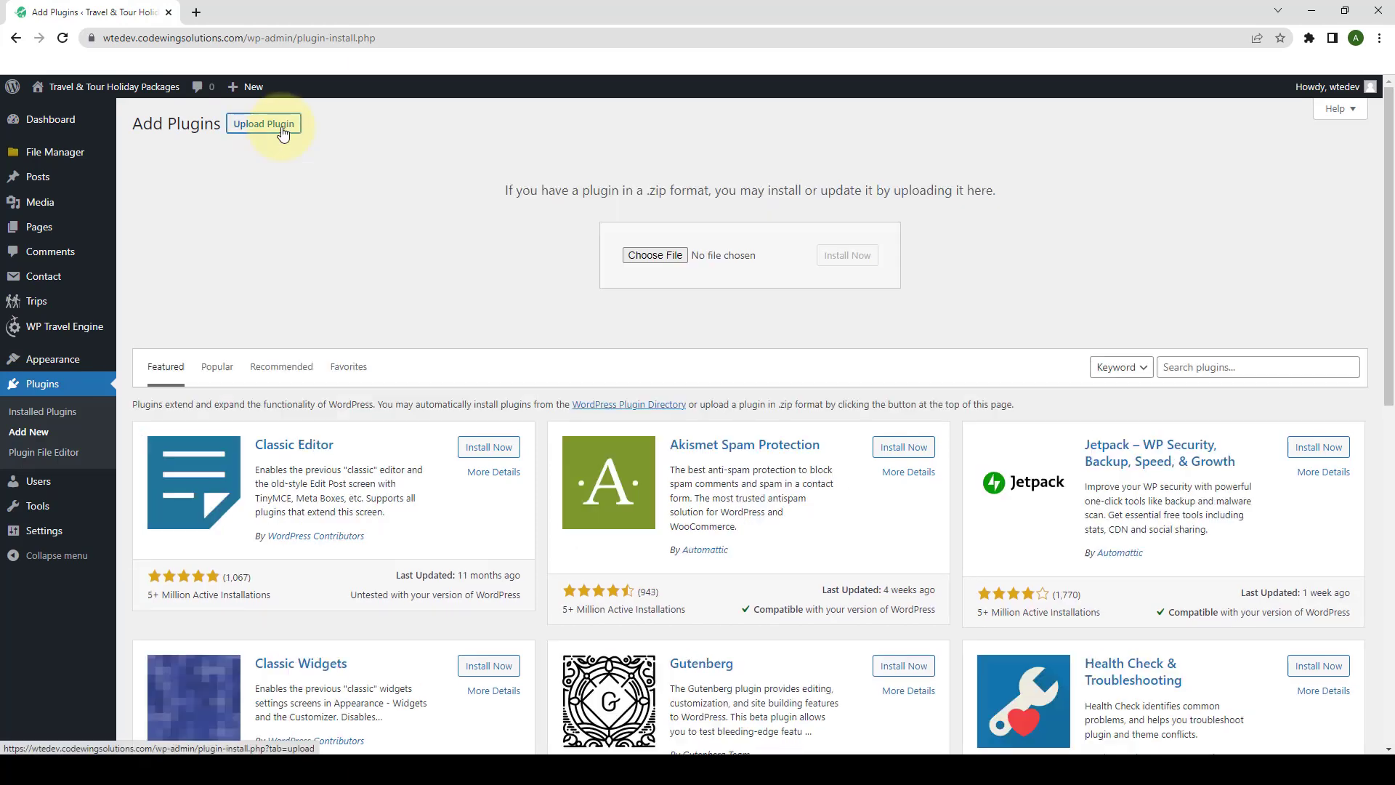
{"action": "left_click", "coordinate": [674, 256]}
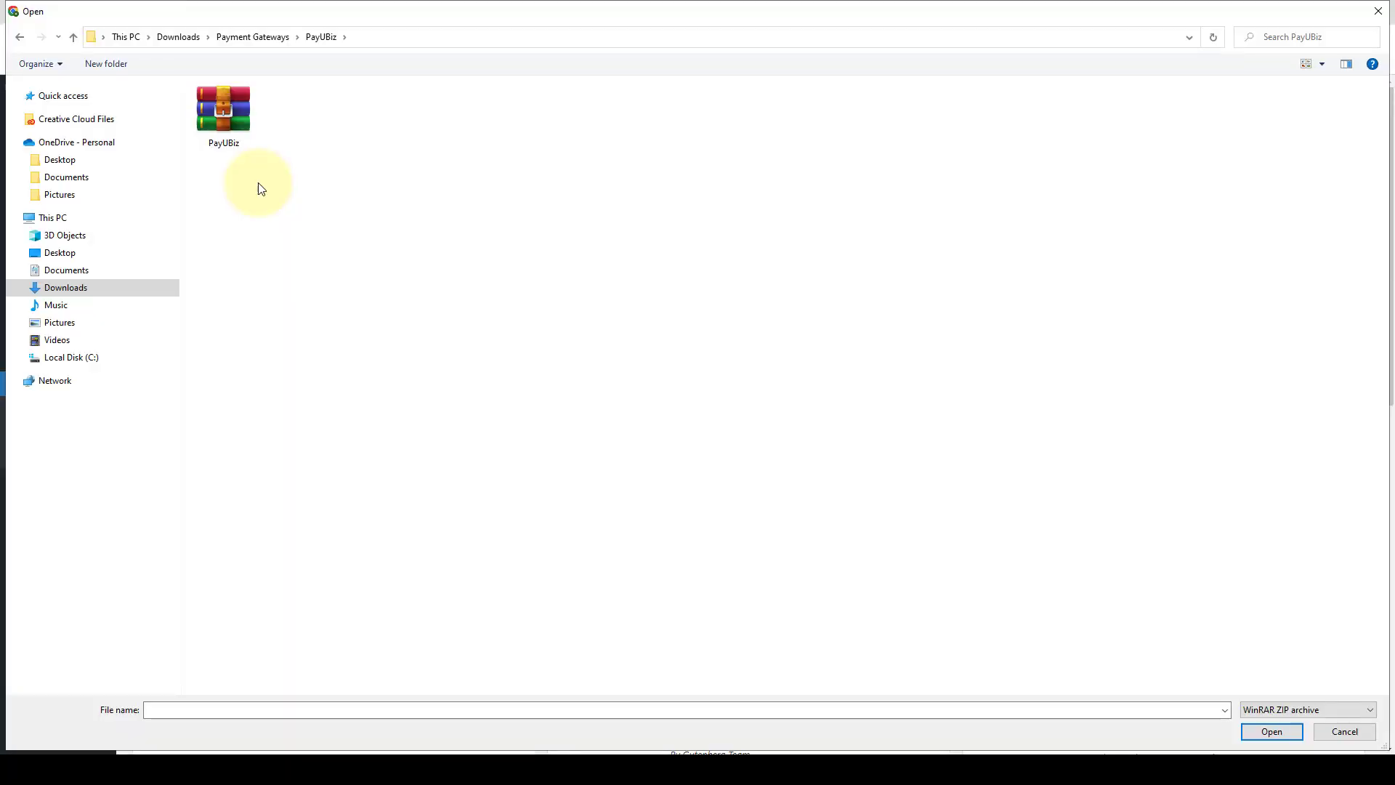
{"action": "left_click", "coordinate": [224, 112]}
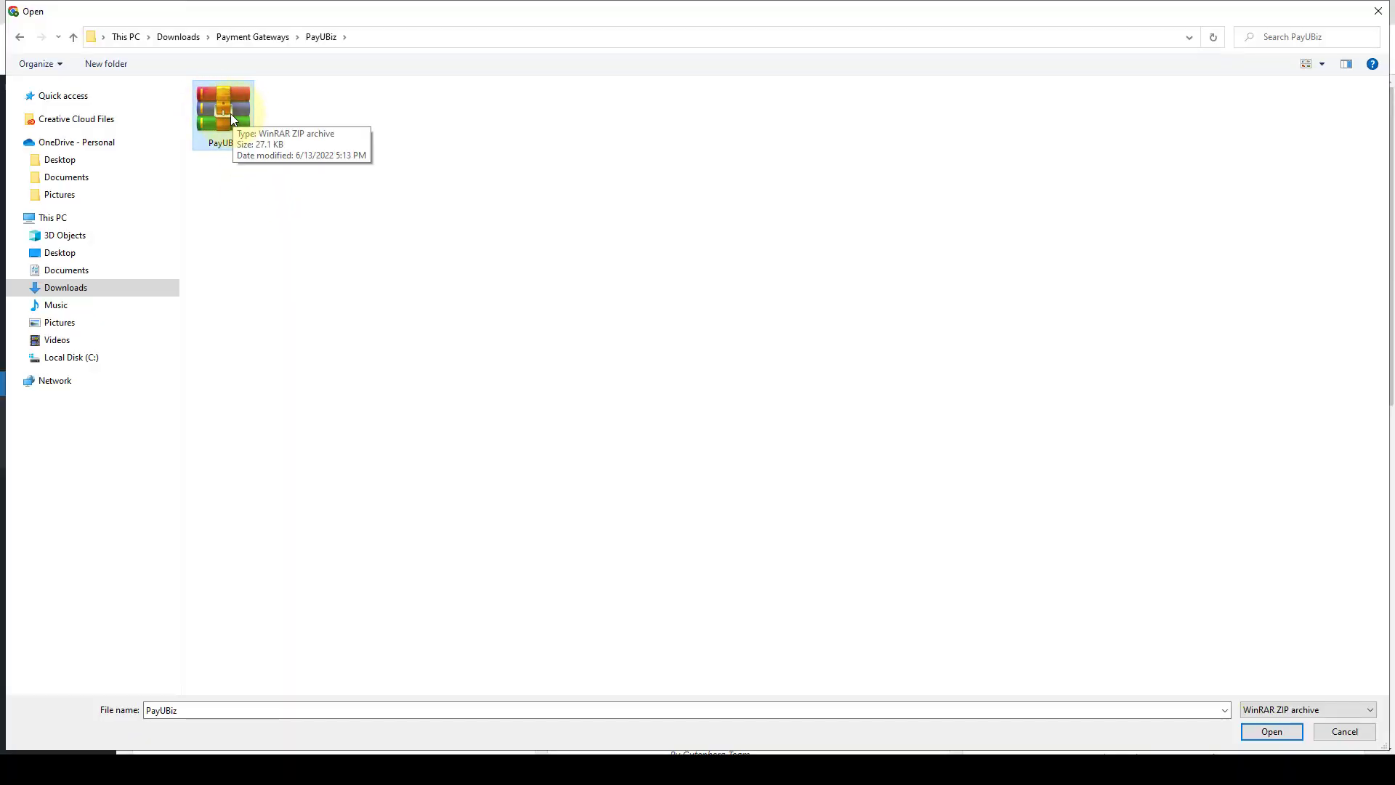
{"action": "left_click", "coordinate": [1272, 731]}
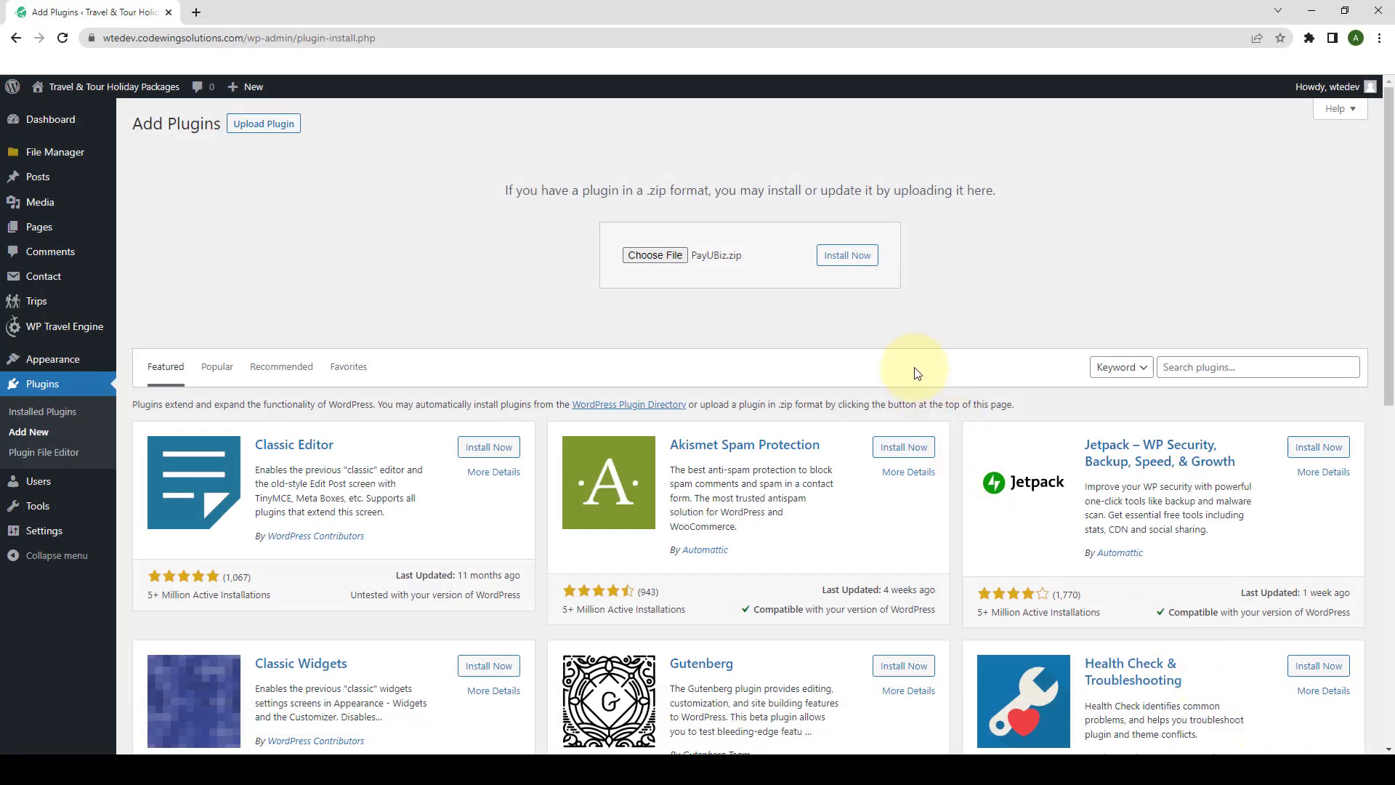
{"action": "left_click", "coordinate": [859, 261]}
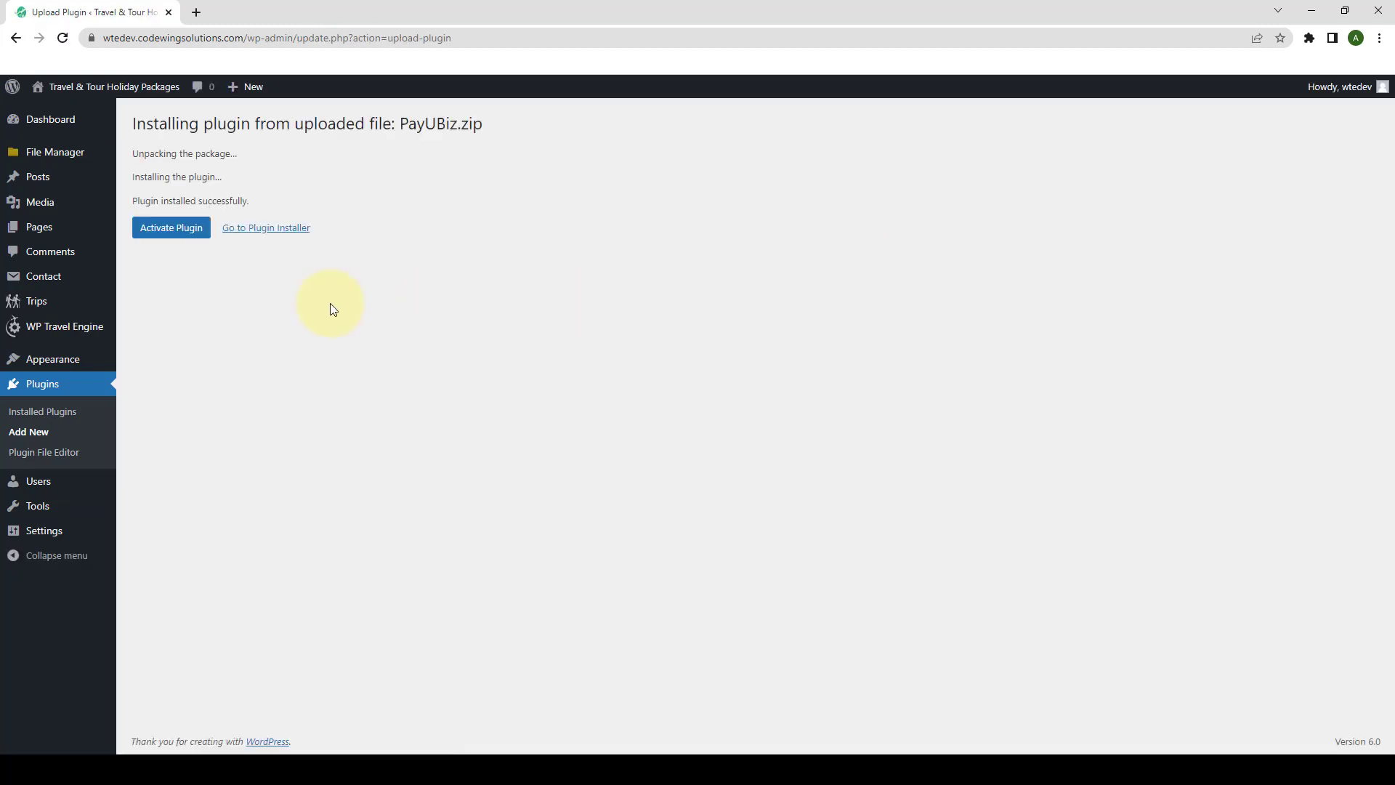
- Activate the newly installed PayU Biz Payment Gateway plugin
{"action": "left_click", "coordinate": [201, 235]}
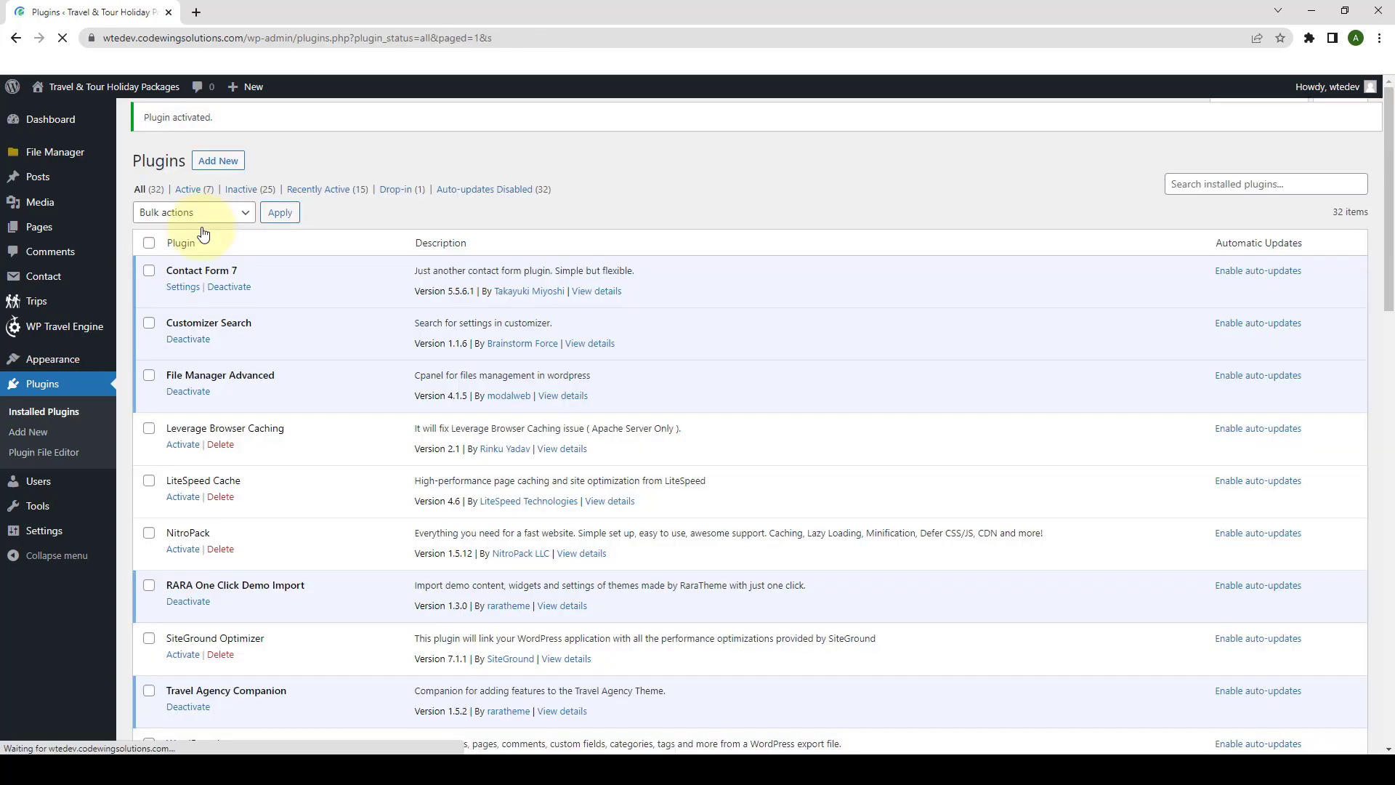
{"action": "scroll", "coordinate": [219, 244], "scroll_direction": "down", "scroll_amount": 2}
{"action": "scroll", "coordinate": [249, 359], "scroll_direction": "down", "scroll_amount": 3}
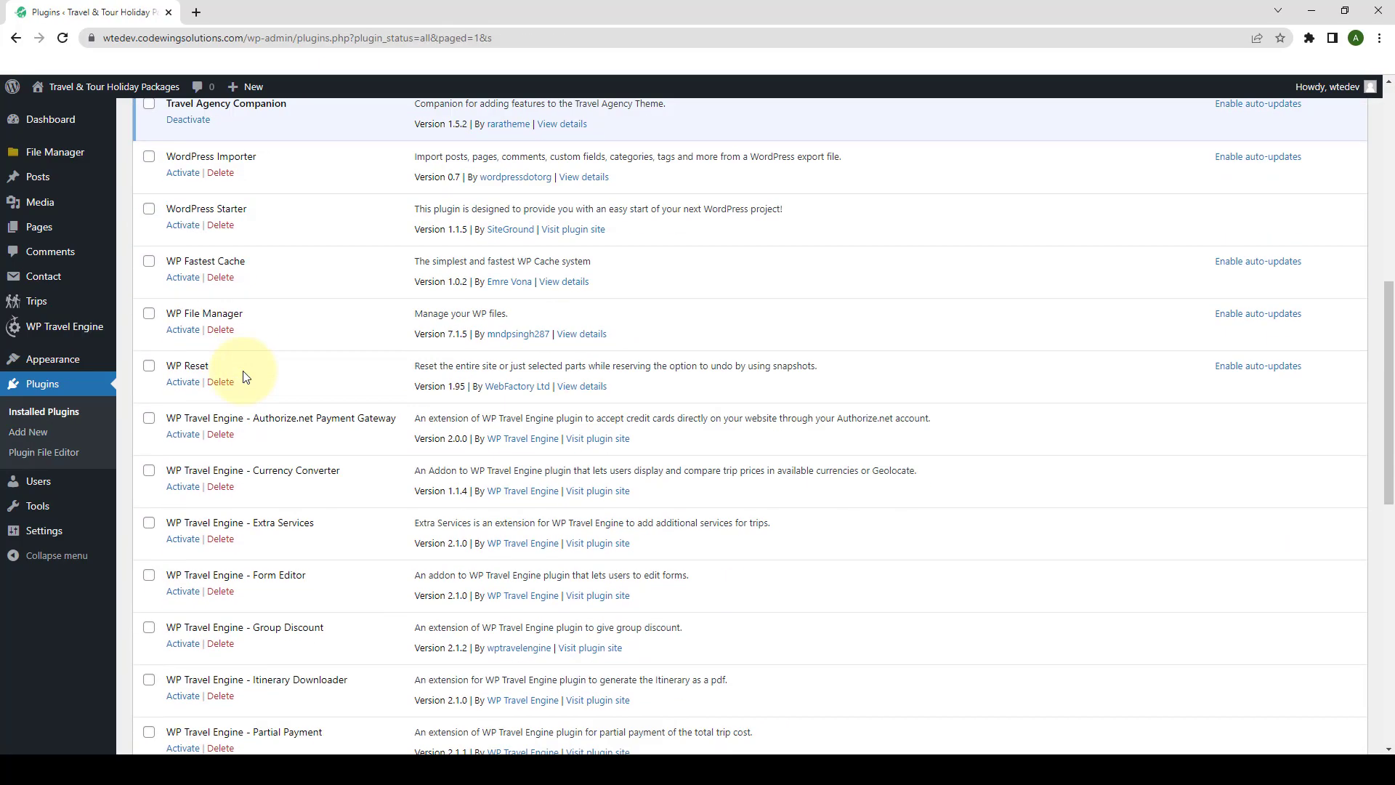
{"action": "scroll", "coordinate": [243, 374], "scroll_direction": "down", "scroll_amount": 4}
{"action": "scroll", "coordinate": [295, 374], "scroll_direction": "down", "scroll_amount": 2}
{"action": "scroll", "coordinate": [272, 210], "scroll_direction": "up", "scroll_amount": 1}
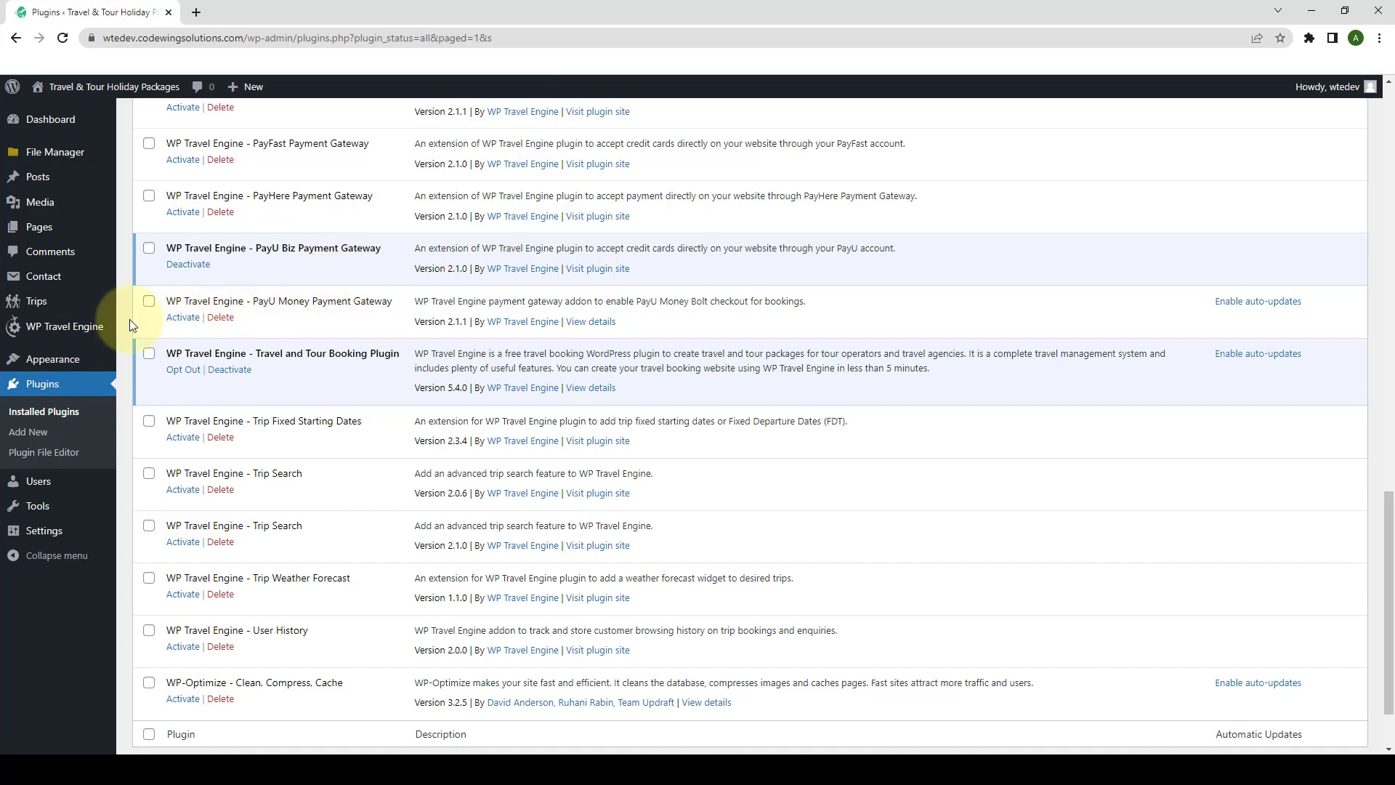
{"action": "mouse_move", "coordinate": [65, 328]}
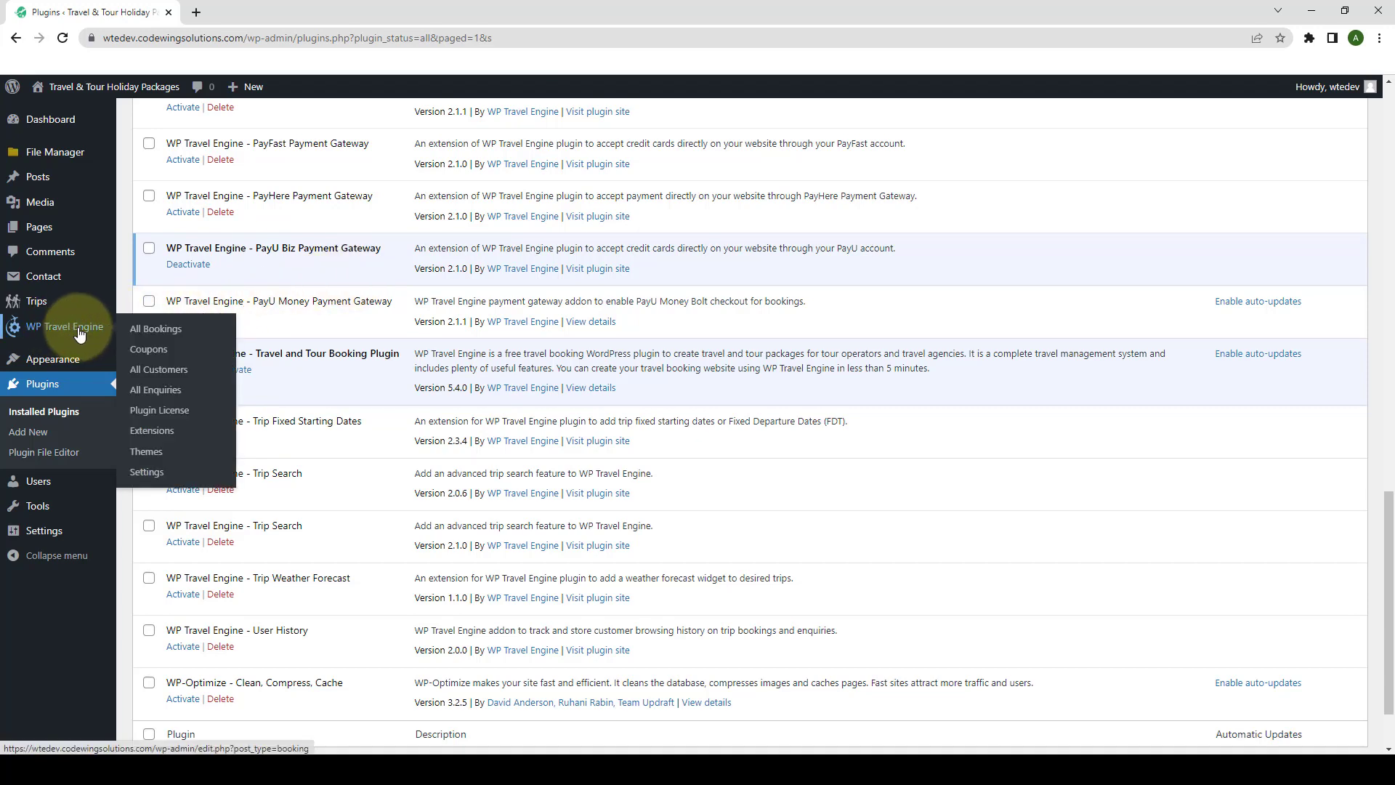
- Paste the PayU Biz Payment Gateway license key under Plugin License, save it and activate the license
{"action": "left_click", "coordinate": [180, 413]}
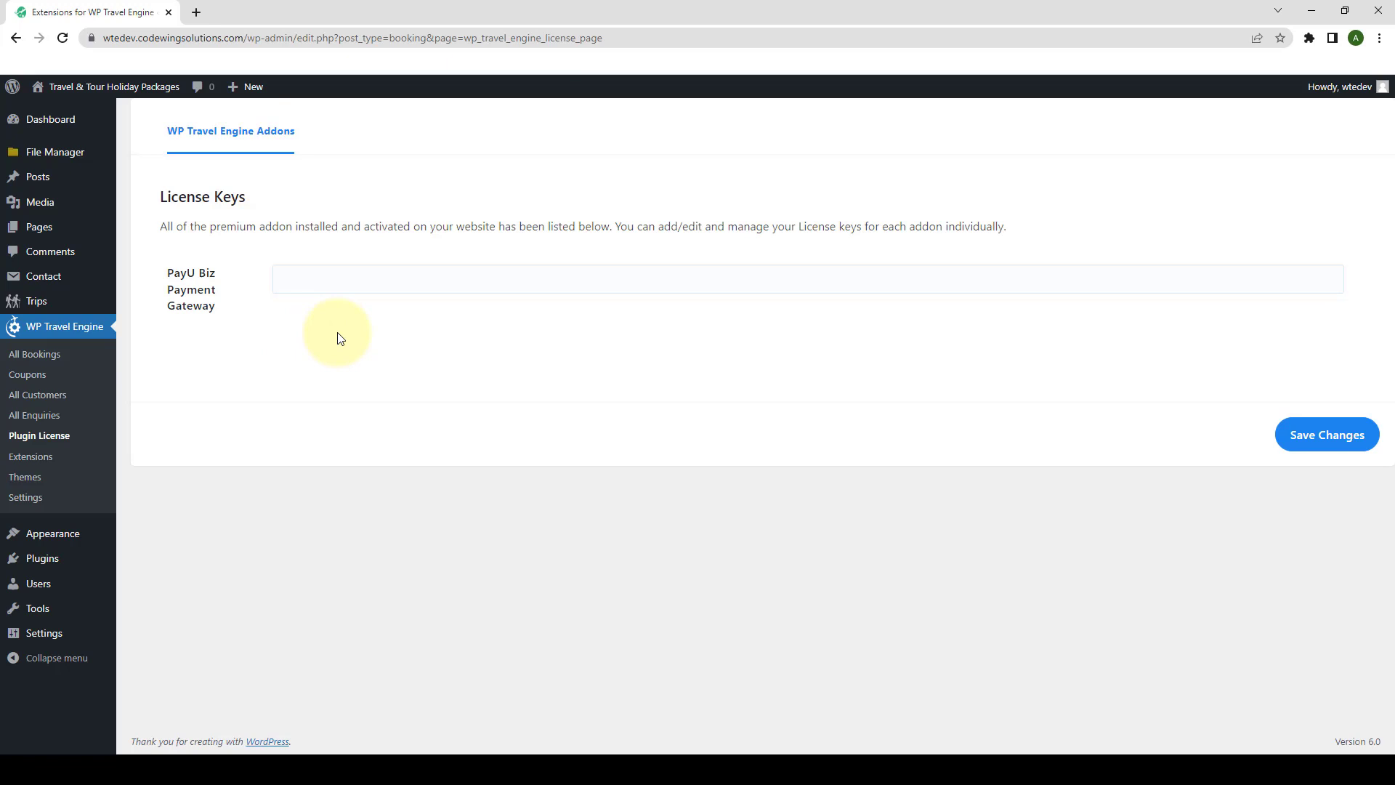
{"action": "left_click", "coordinate": [327, 286]}
{"action": "key", "text": "ctrl+v"}
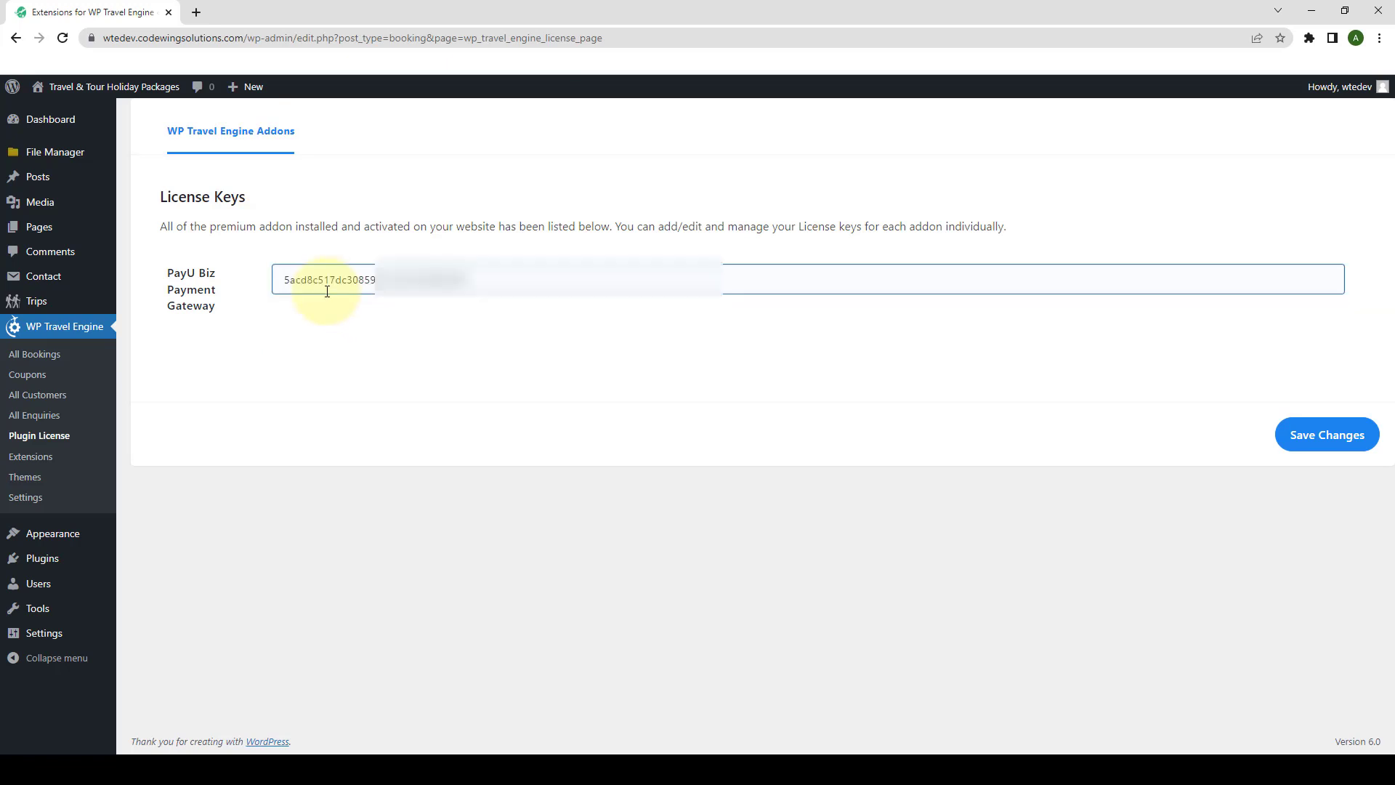
{"action": "left_click", "coordinate": [1341, 452]}
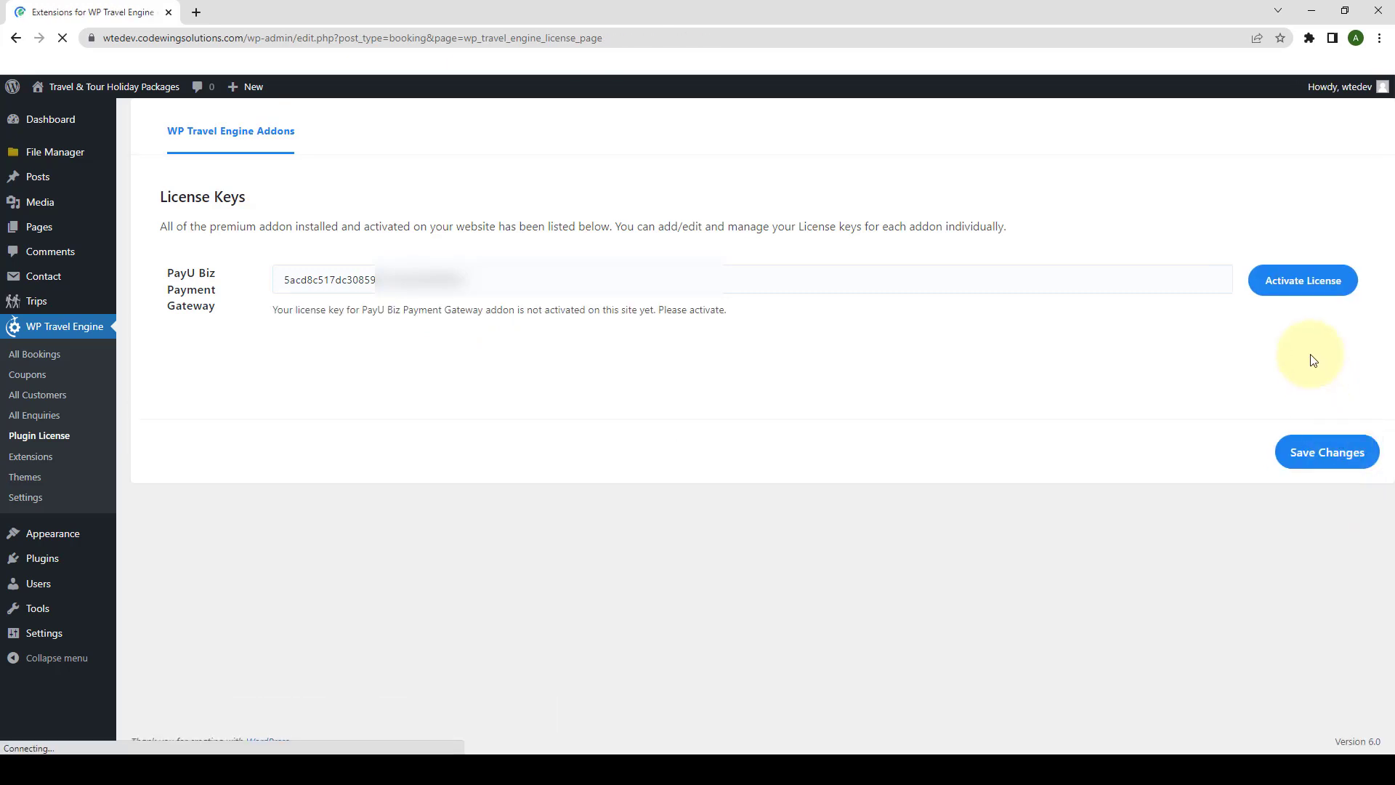
{"action": "left_click", "coordinate": [1296, 294]}
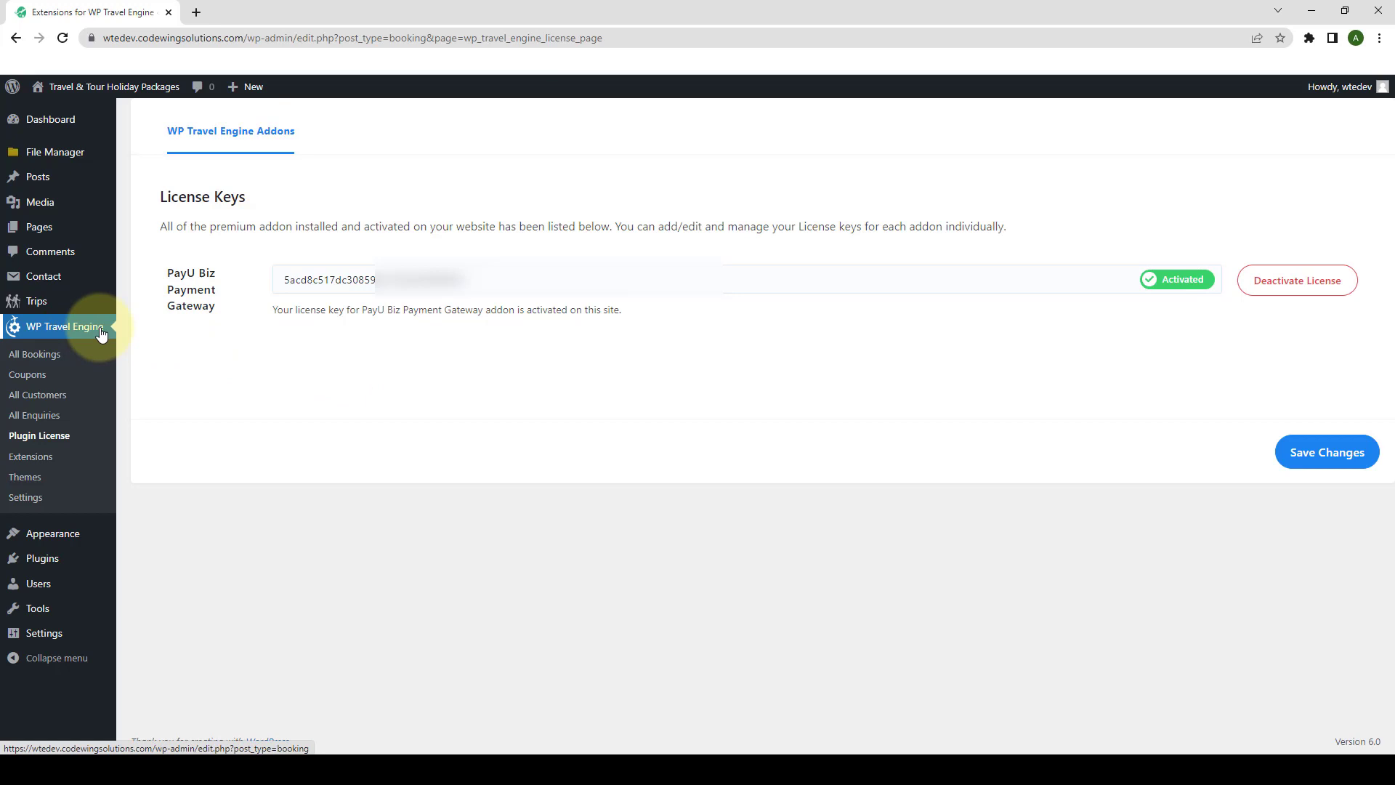
- Save the Merchant Key and Merchant Salt under Settings > Payments > PayU Biz Payment
{"action": "left_click", "coordinate": [52, 501]}
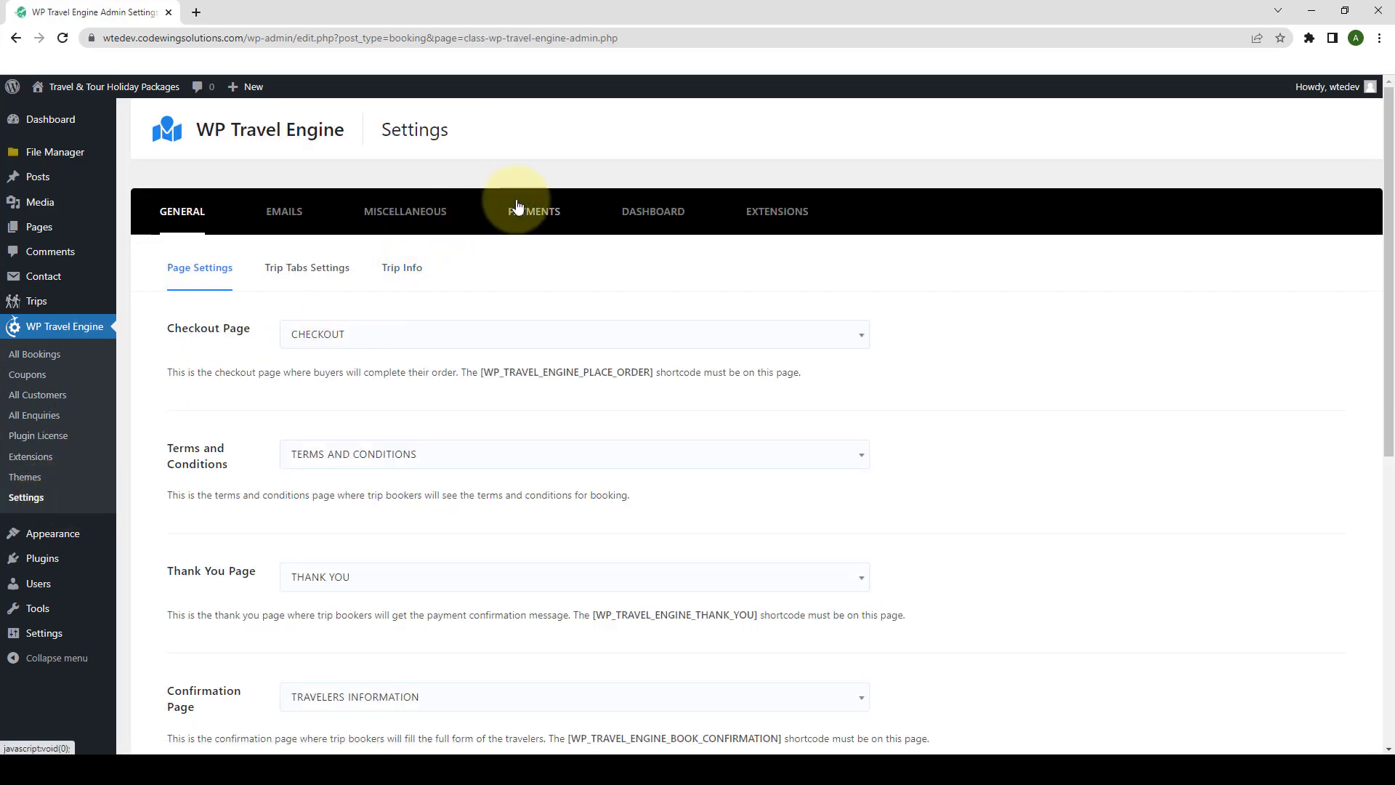
{"action": "left_click", "coordinate": [531, 212]}
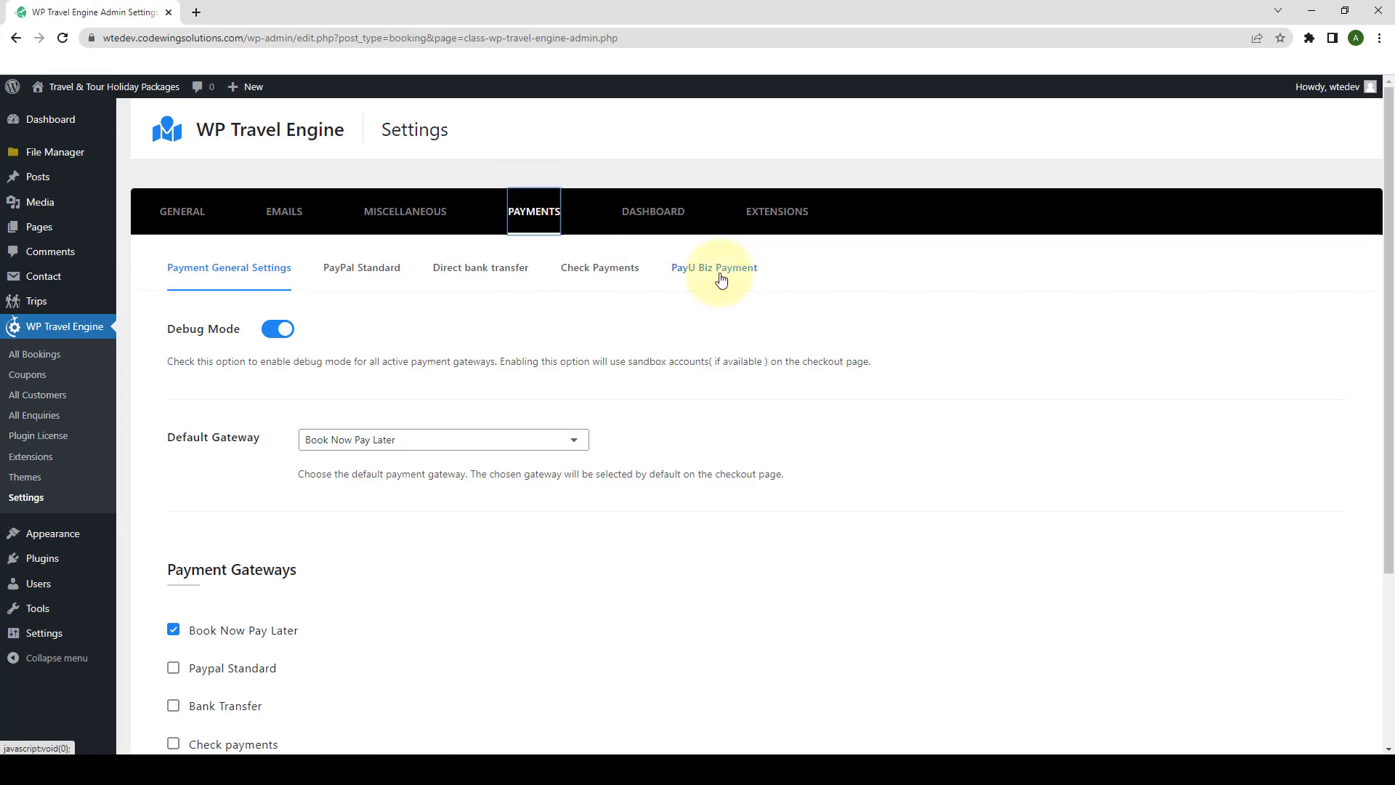
{"action": "left_click", "coordinate": [721, 281]}
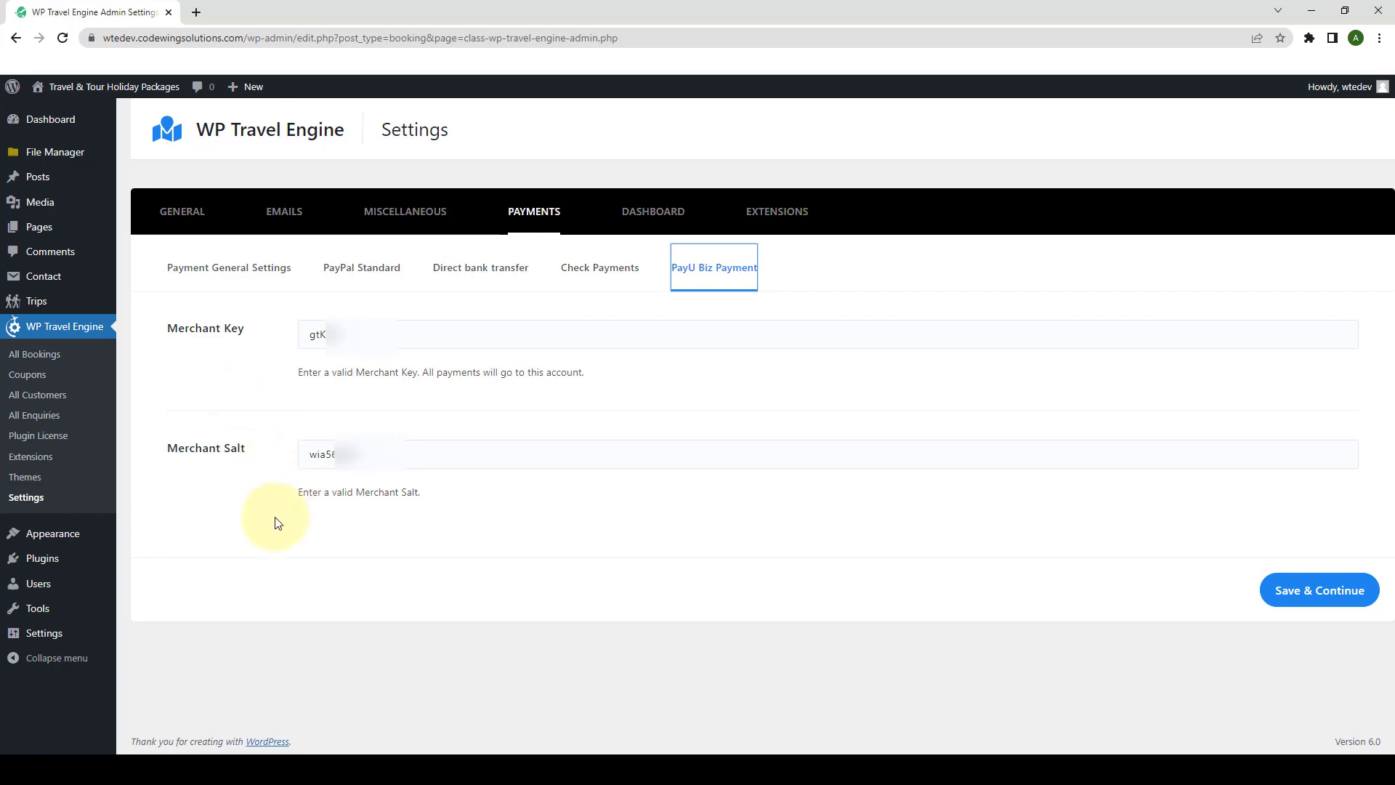
{"action": "left_click", "coordinate": [1341, 595]}
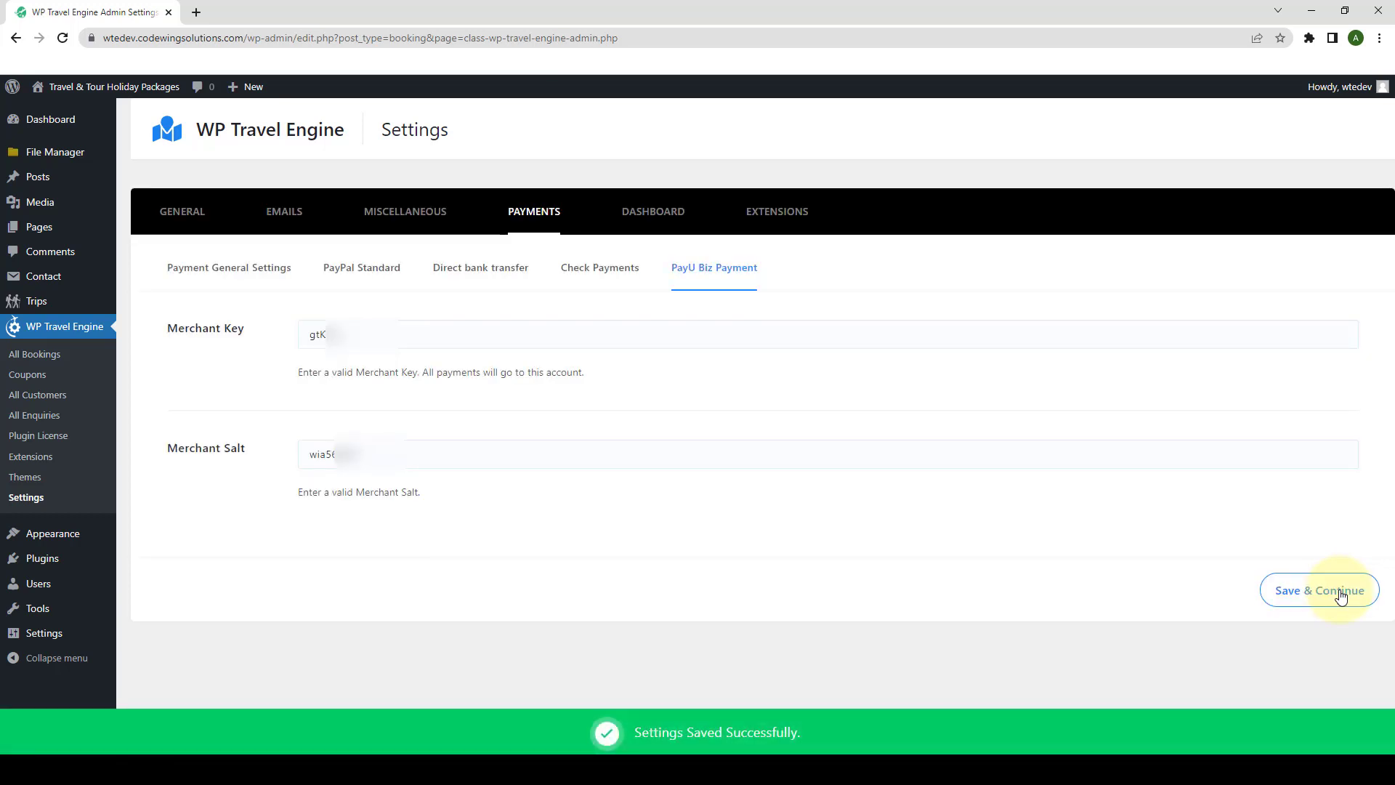
- Keep PayU checked and Book Now Pay Later as default gateway in Payment General Settings, then Save & Continue
{"action": "left_click", "coordinate": [259, 271]}
{"action": "scroll", "coordinate": [258, 444], "scroll_direction": "down", "scroll_amount": 2}
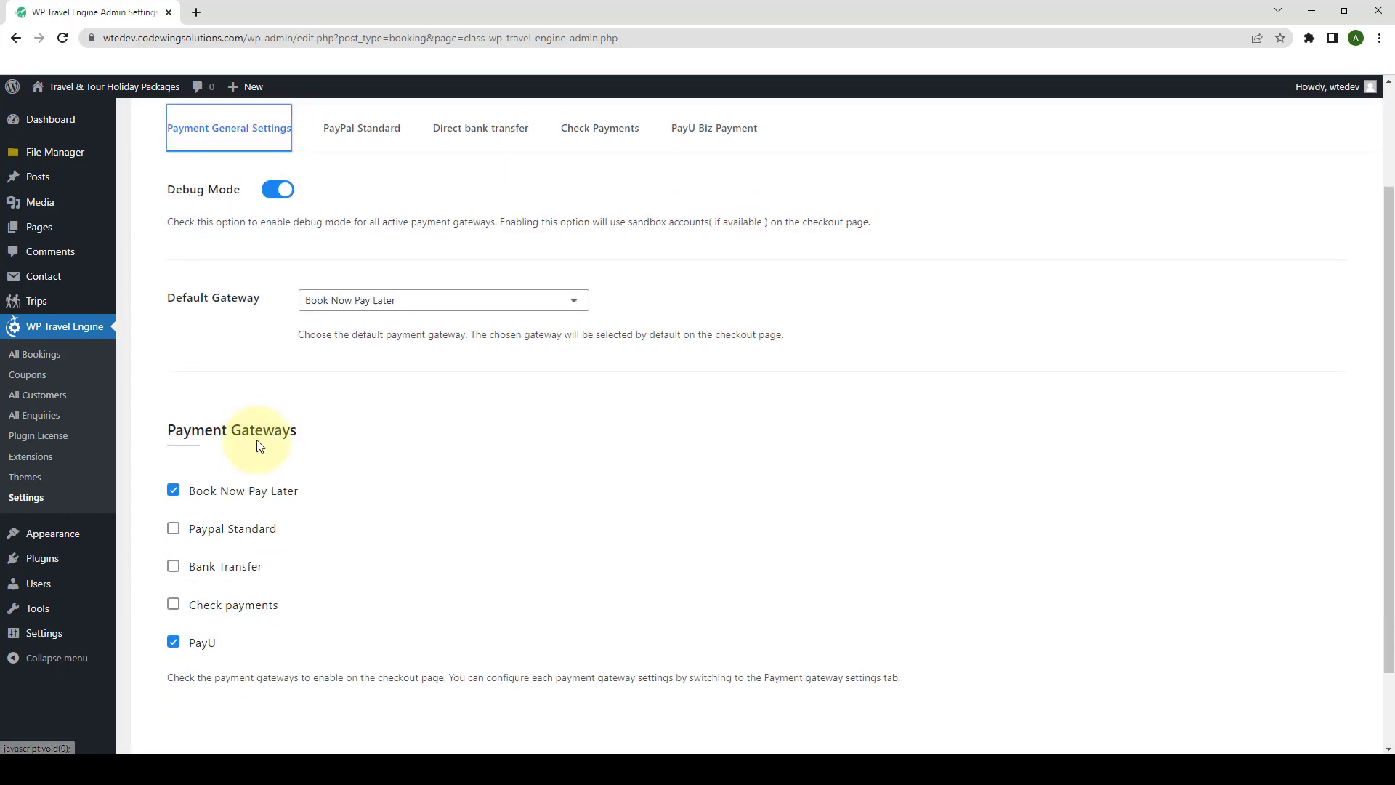
{"action": "scroll", "coordinate": [259, 445], "scroll_direction": "down", "scroll_amount": 1}
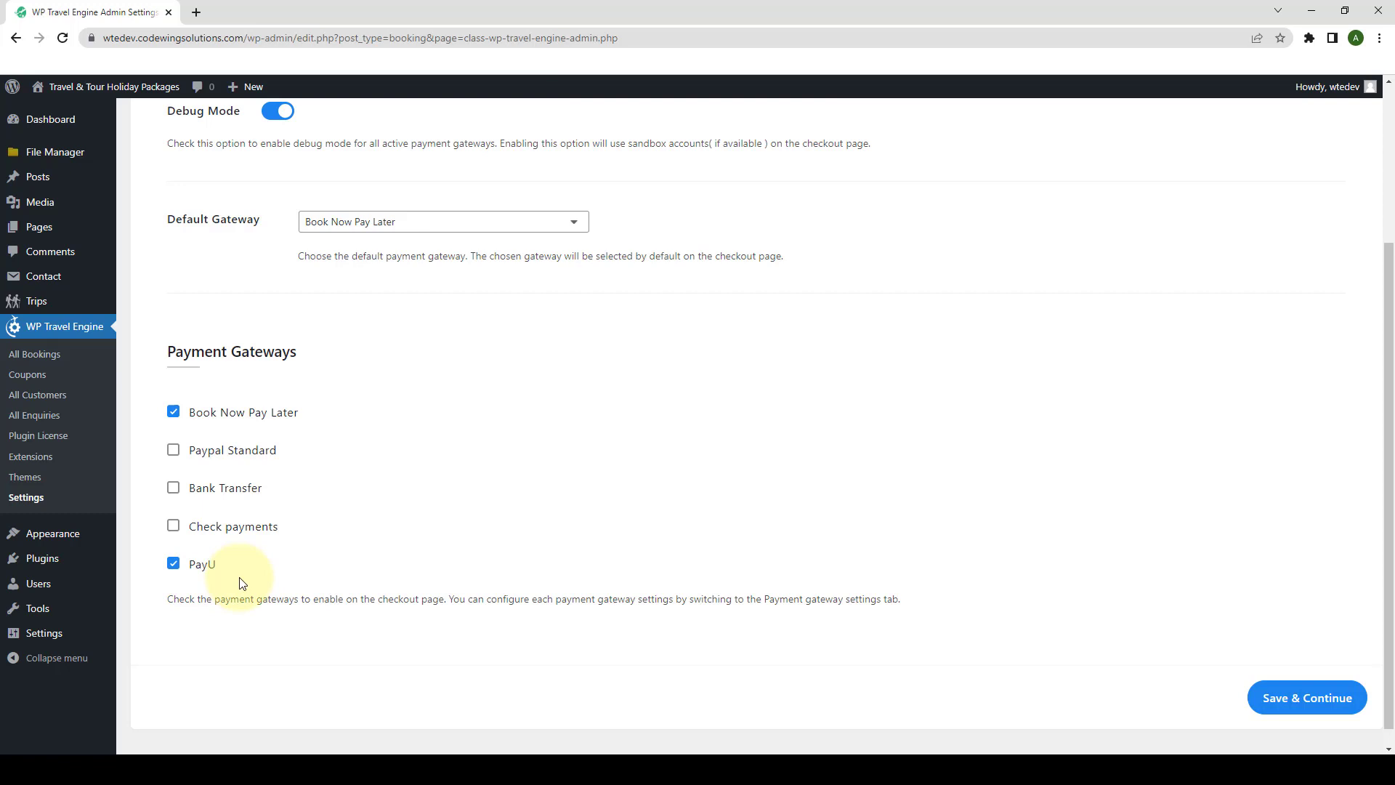
{"action": "left_click", "coordinate": [562, 223]}
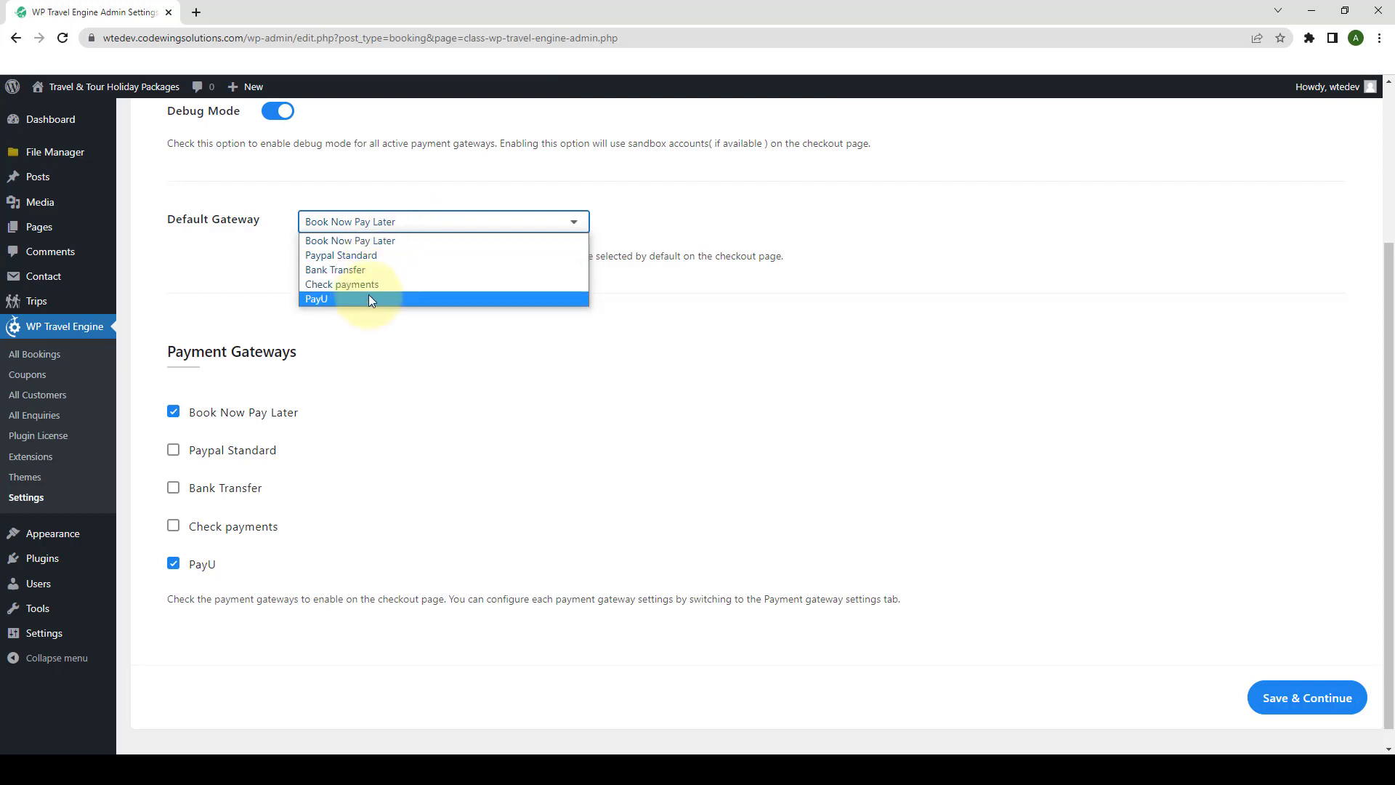
{"action": "left_click", "coordinate": [658, 328]}
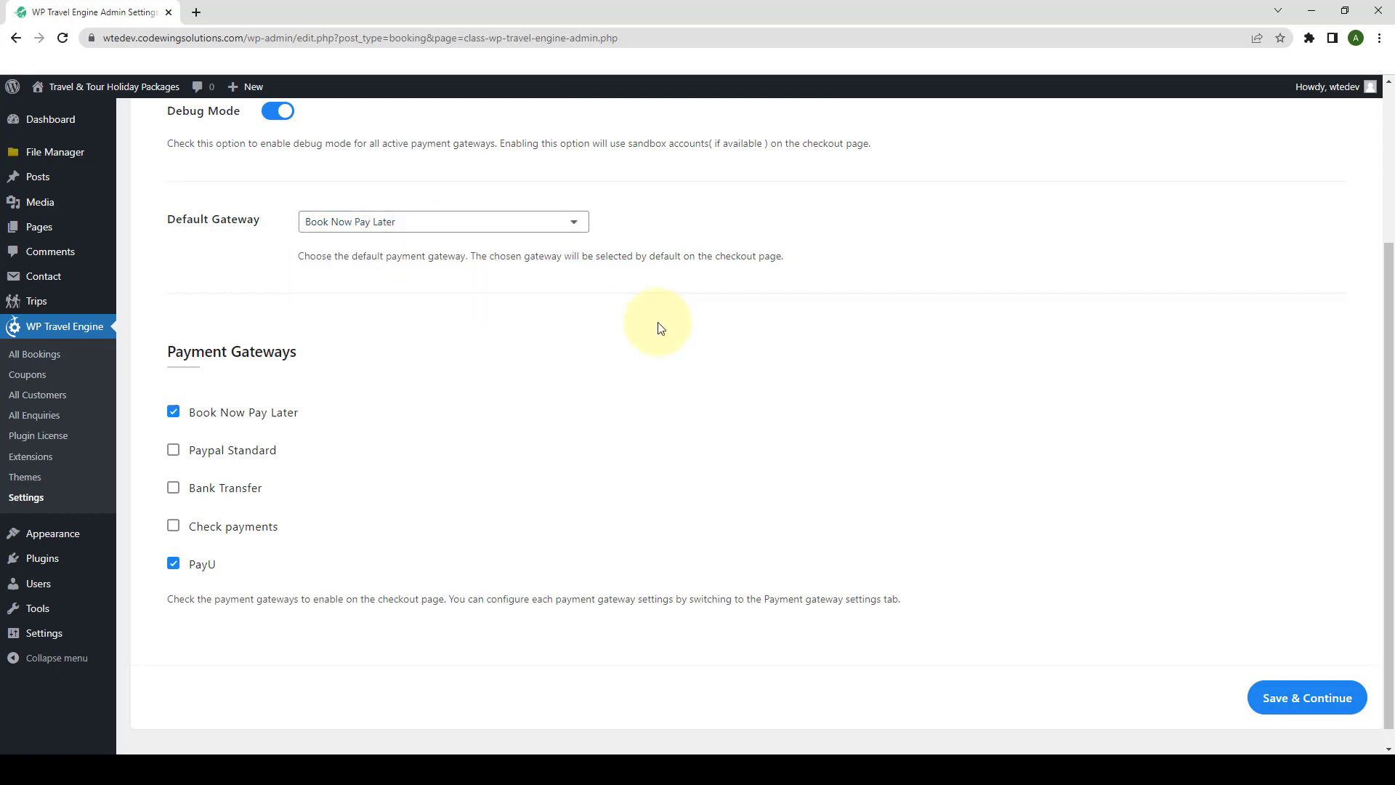
{"action": "scroll", "coordinate": [659, 329], "scroll_direction": "down", "scroll_amount": 1}
{"action": "left_click", "coordinate": [1304, 678]}
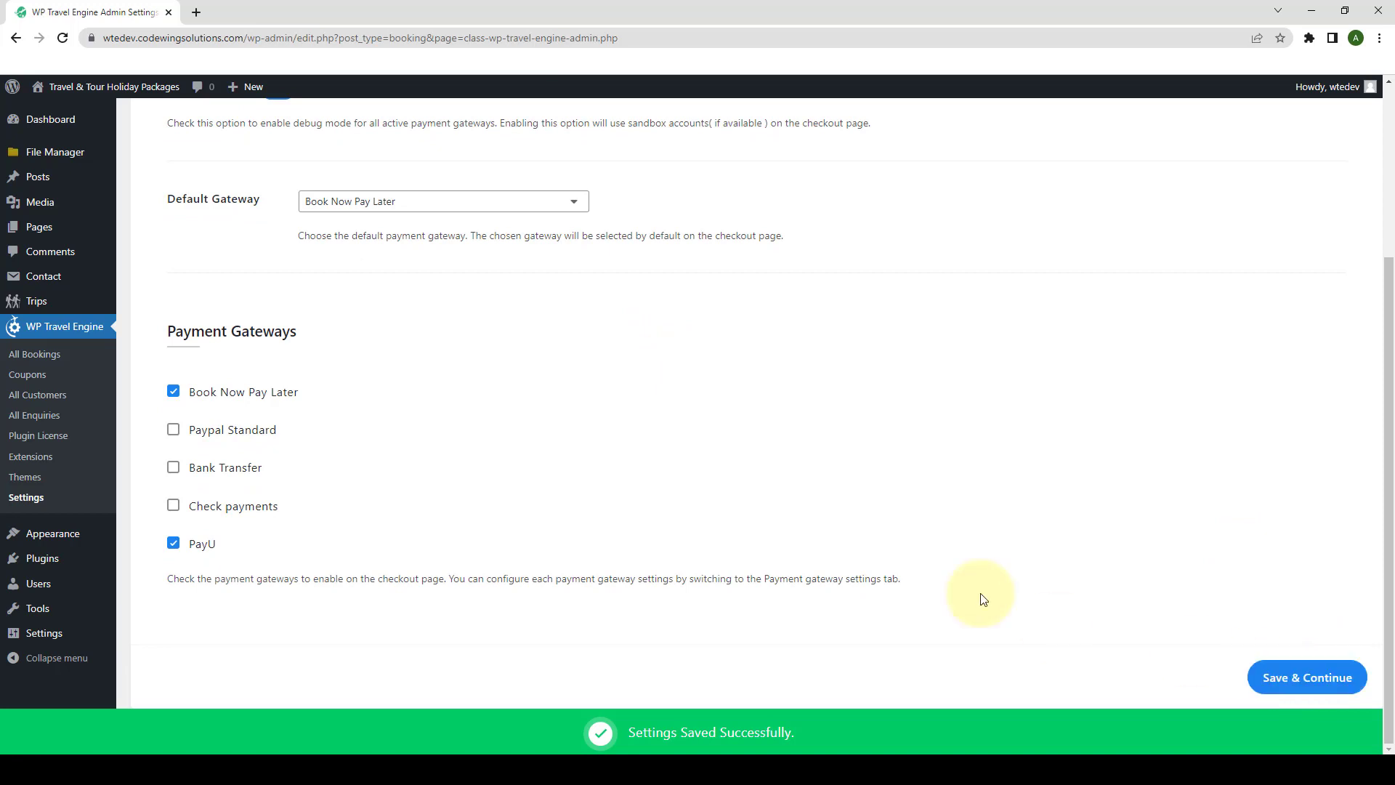
- Visit the live site in a new tab and check availability for the Annapurna Base Camp Trek
{"action": "mouse_move", "coordinate": [112, 85]}
{"action": "right_click", "coordinate": [77, 116]}
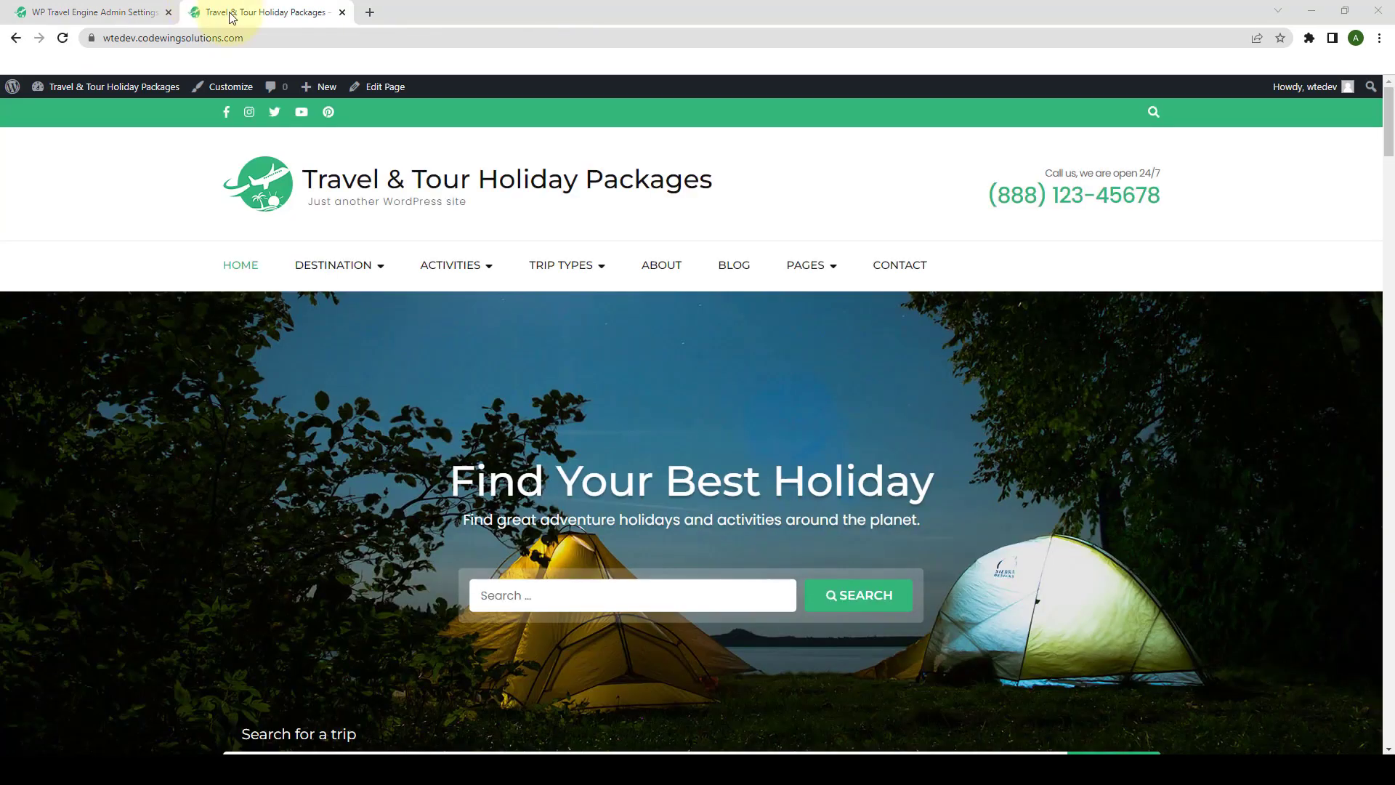
{"action": "mouse_move", "coordinate": [334, 266]}
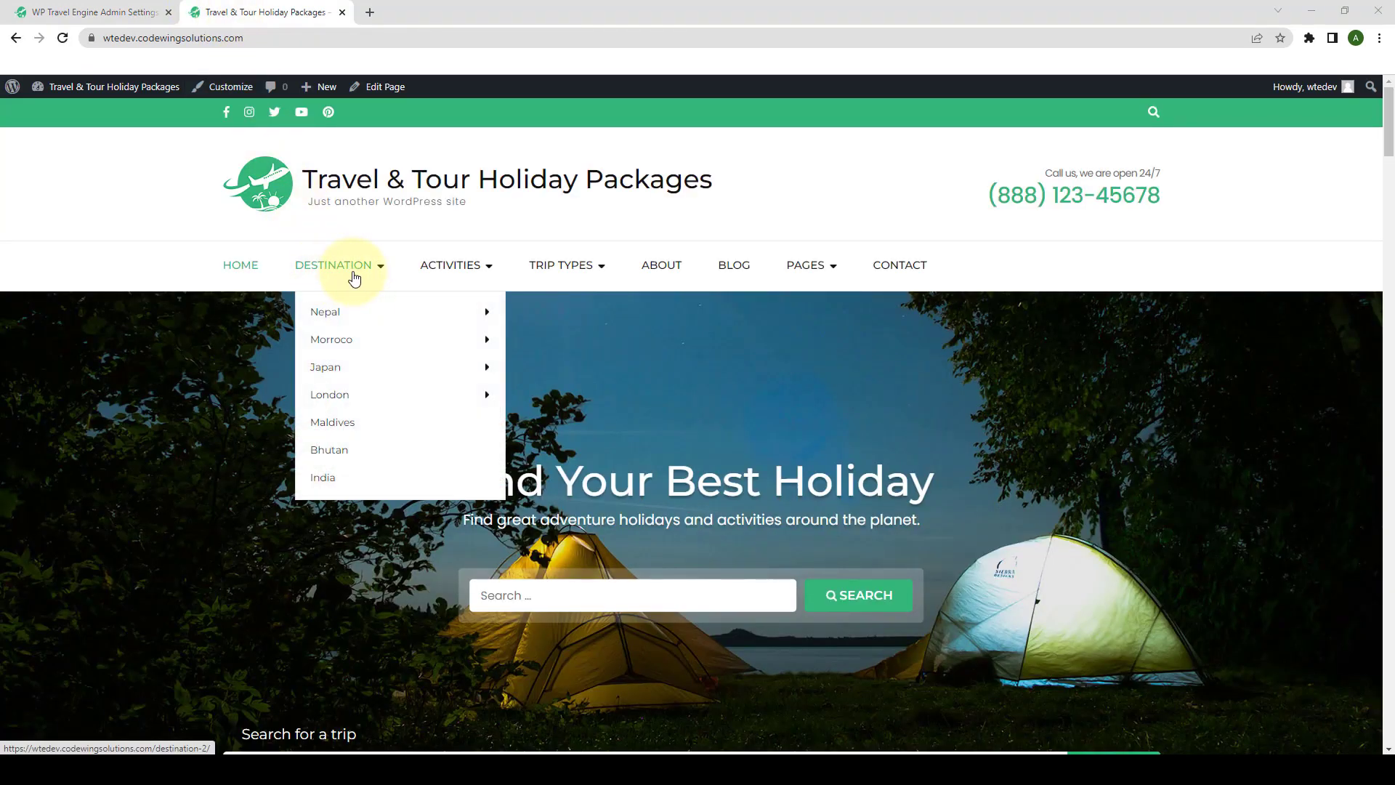
{"action": "mouse_move", "coordinate": [325, 312]}
{"action": "left_click", "coordinate": [554, 324]}
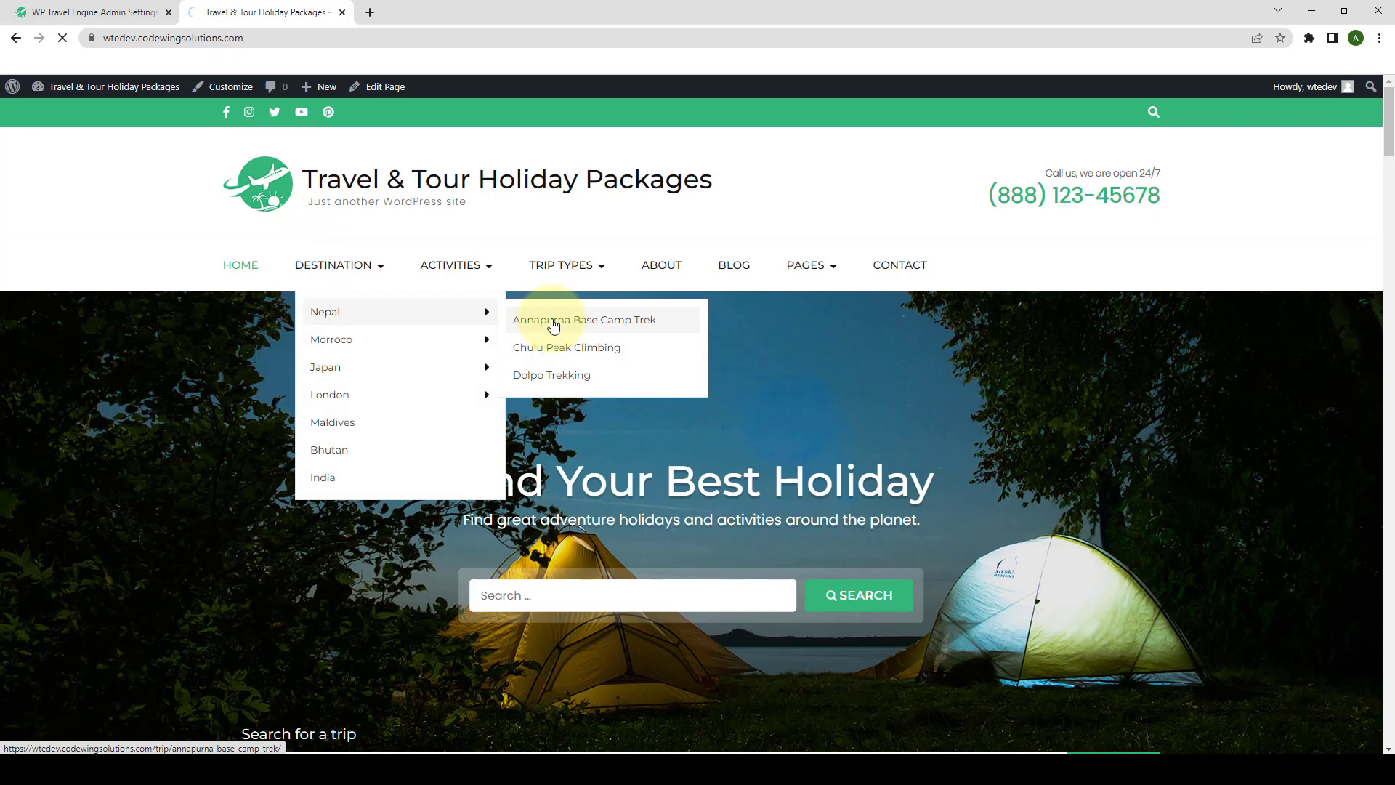
{"action": "scroll", "coordinate": [1014, 343], "scroll_direction": "down", "scroll_amount": 2}
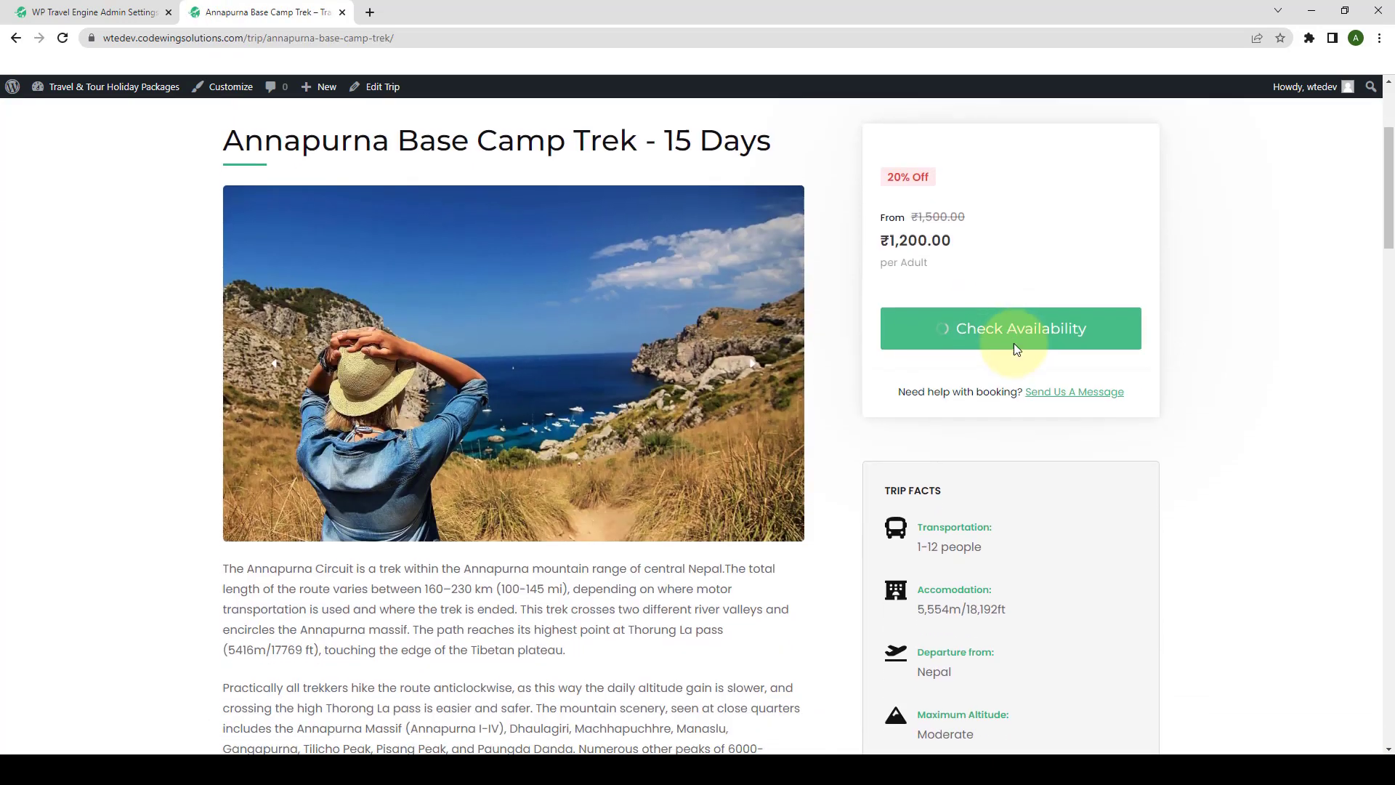
{"action": "scroll", "coordinate": [1013, 343], "scroll_direction": "down", "scroll_amount": 1}
{"action": "left_click", "coordinate": [990, 274]}
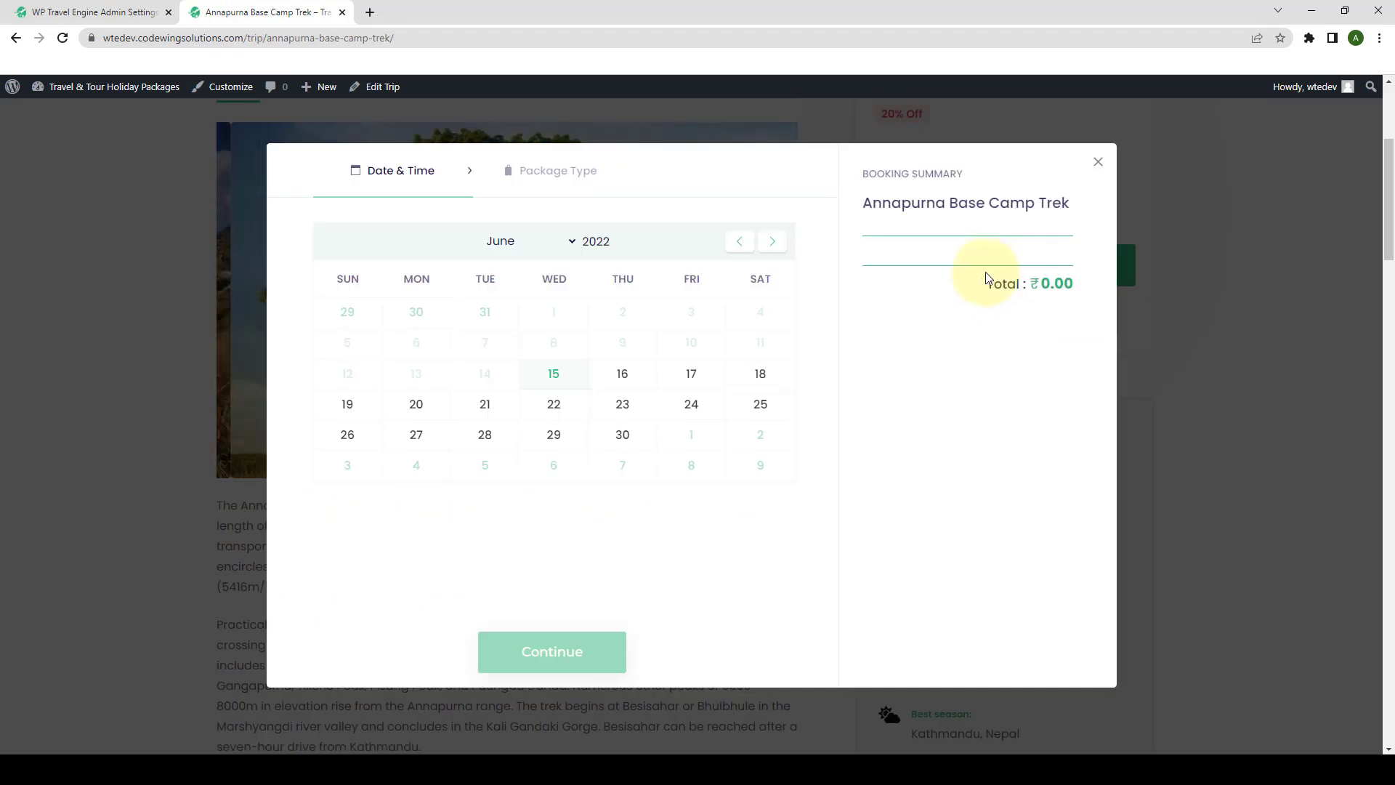
- Book June 24 as the start date with 6 adult travellers and proceed to checkout
{"action": "left_click", "coordinate": [687, 411]}
{"action": "left_click", "coordinate": [553, 650]}
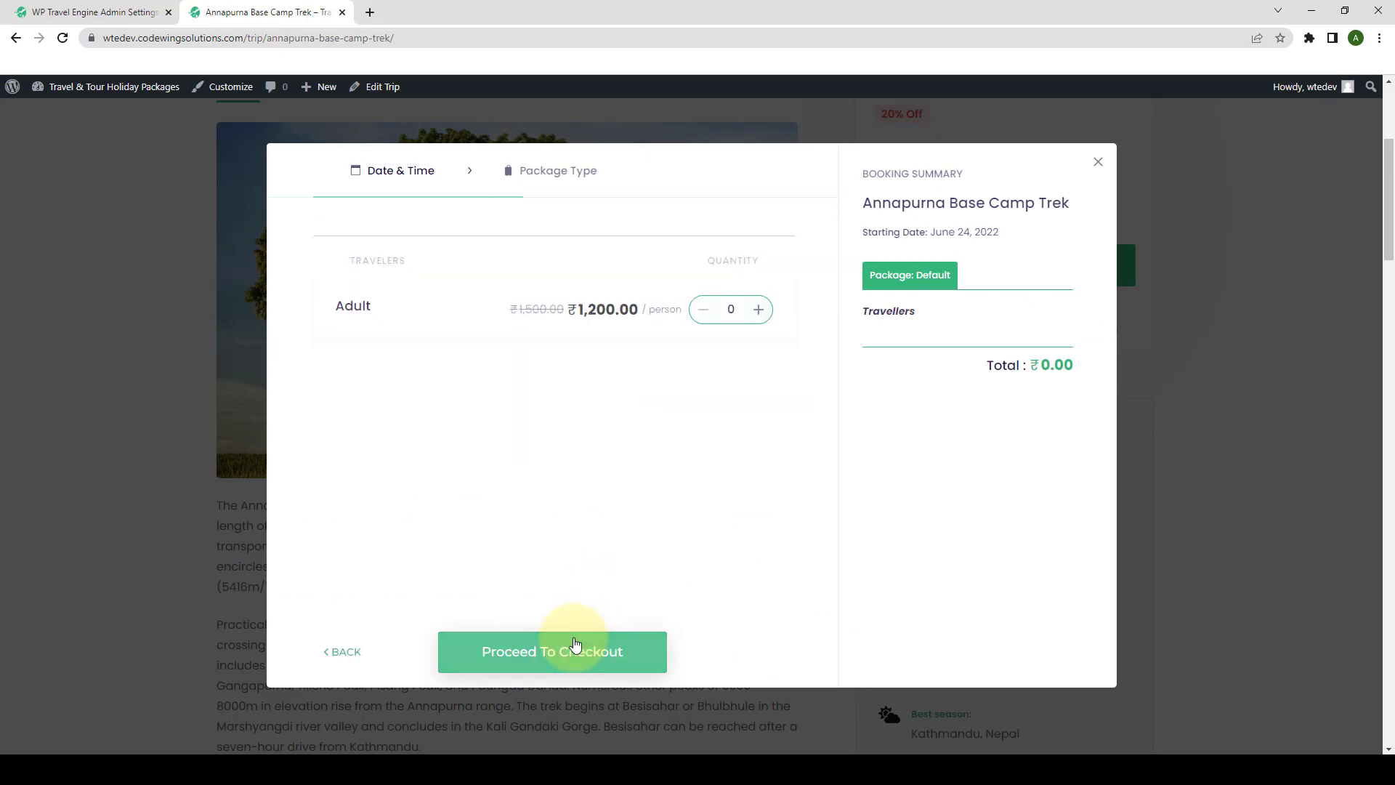
{"action": "left_click", "coordinate": [757, 310]}
{"action": "left_click", "coordinate": [757, 310]}
{"action": "left_click", "coordinate": [758, 310]}
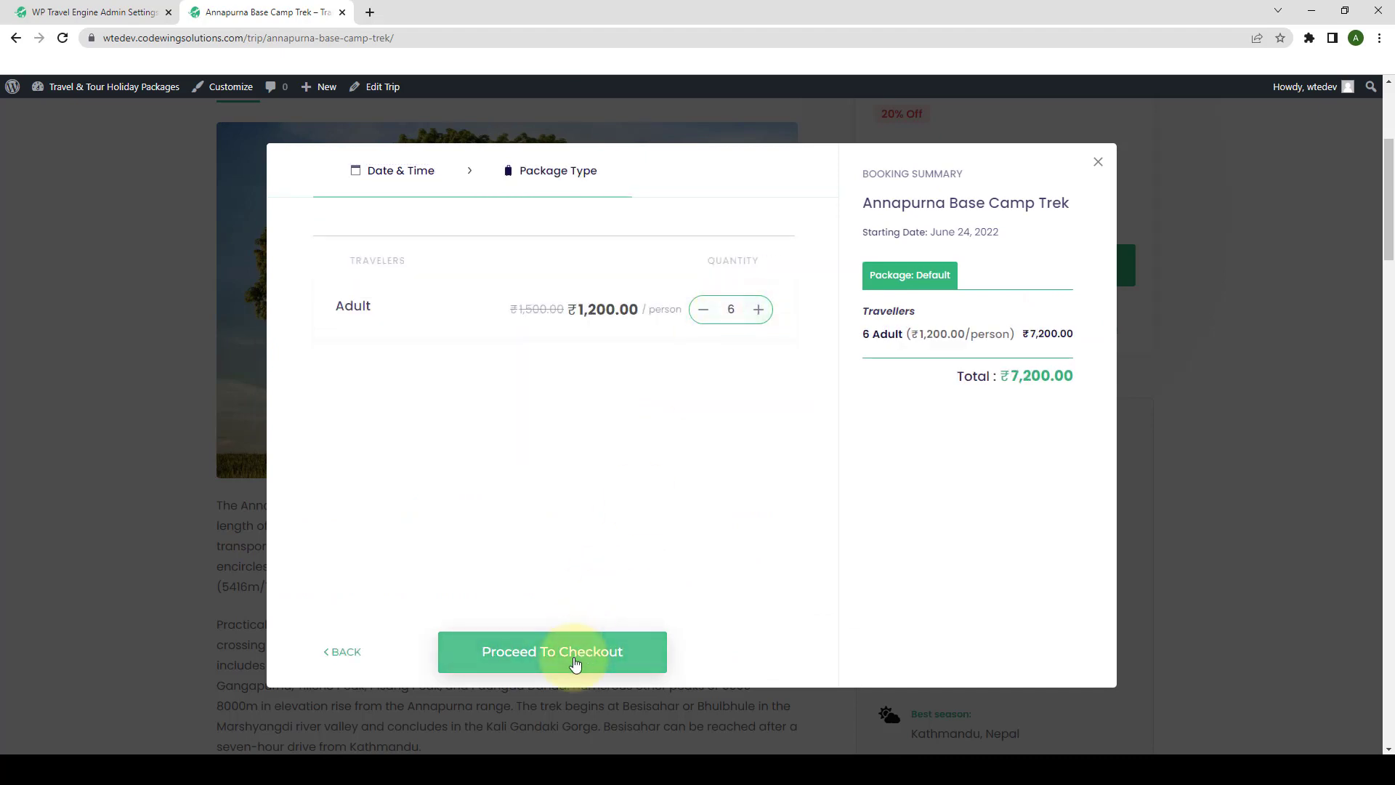
{"action": "left_click", "coordinate": [660, 661]}
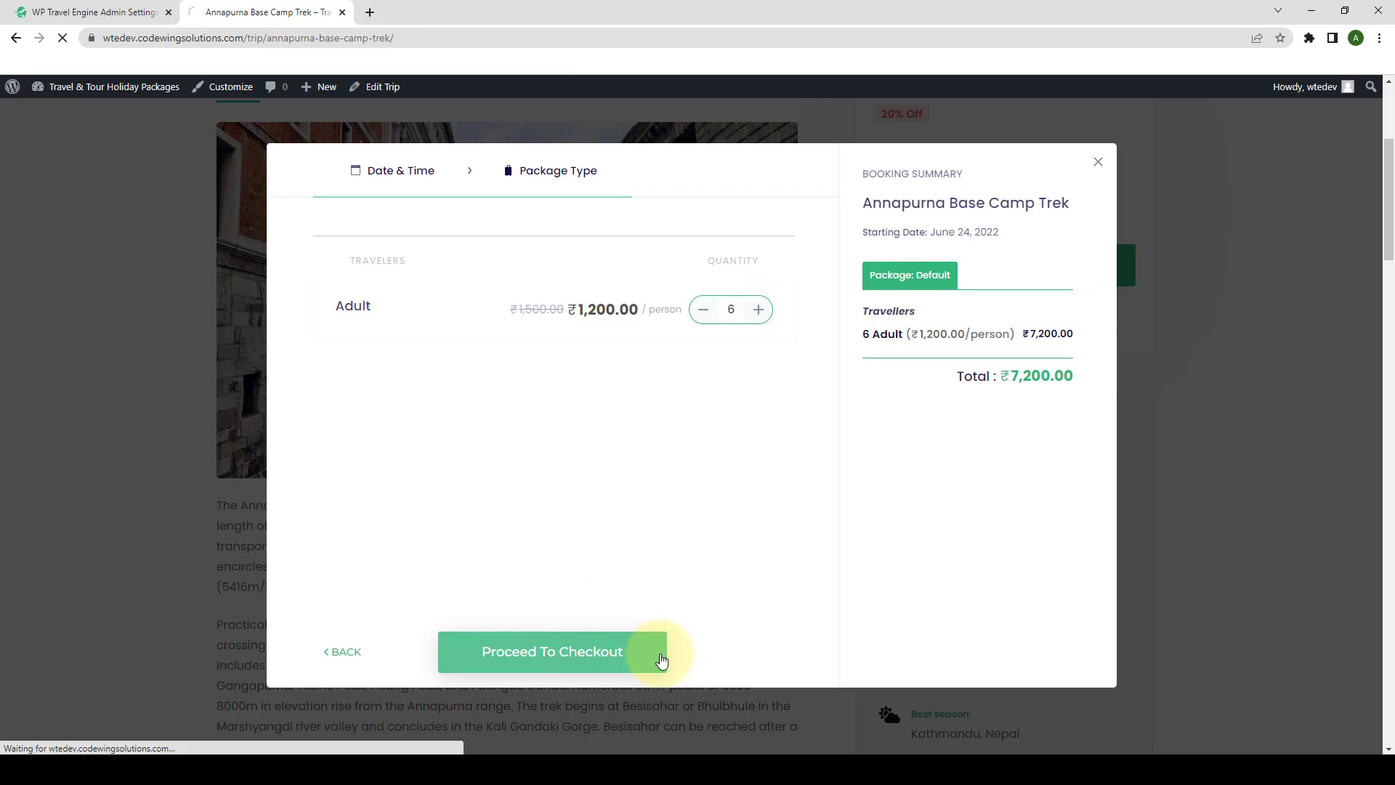
{"action": "scroll", "coordinate": [379, 589], "scroll_direction": "down", "scroll_amount": 3}
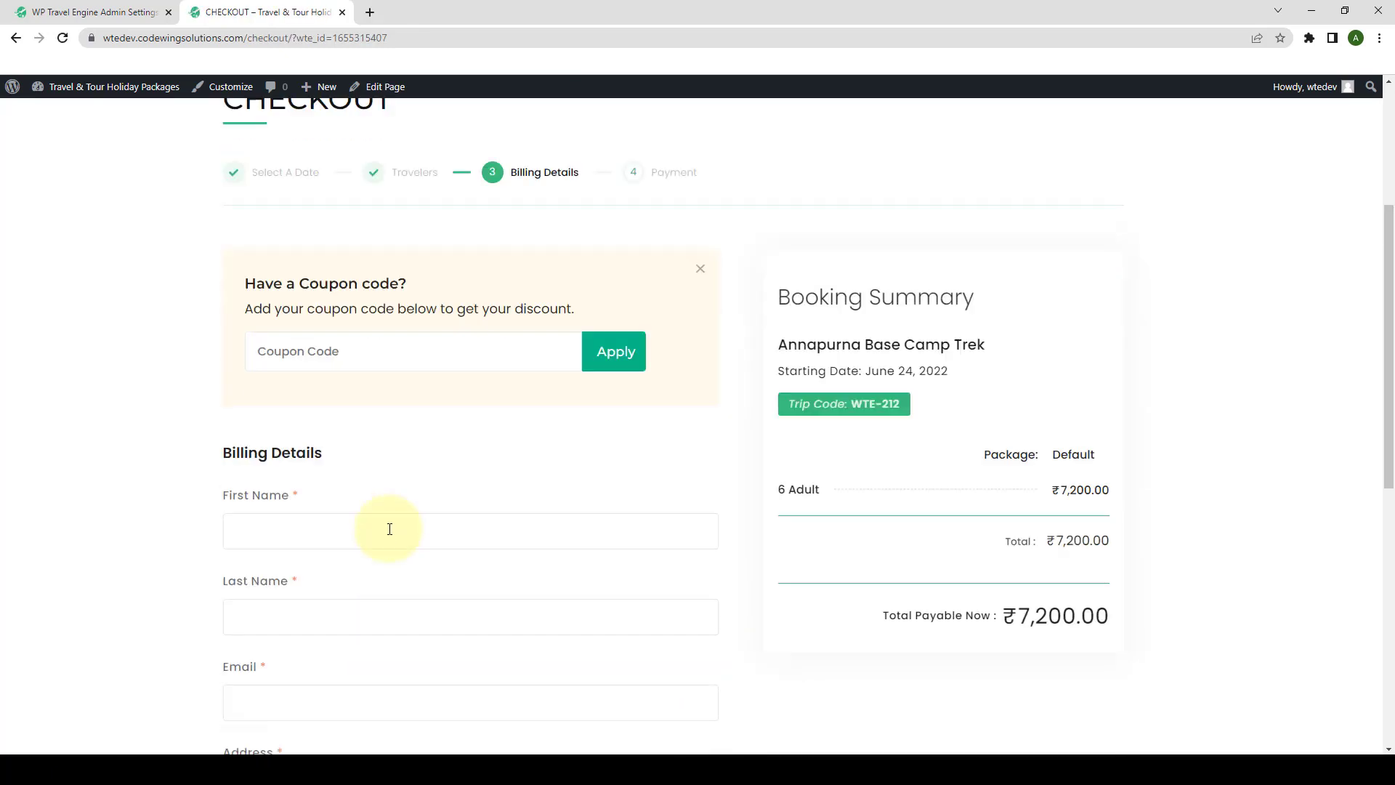
{"action": "scroll", "coordinate": [412, 500], "scroll_direction": "down", "scroll_amount": 1}
{"action": "scroll", "coordinate": [411, 511], "scroll_direction": "down", "scroll_amount": 2}
{"action": "scroll", "coordinate": [414, 518], "scroll_direction": "down", "scroll_amount": 2}
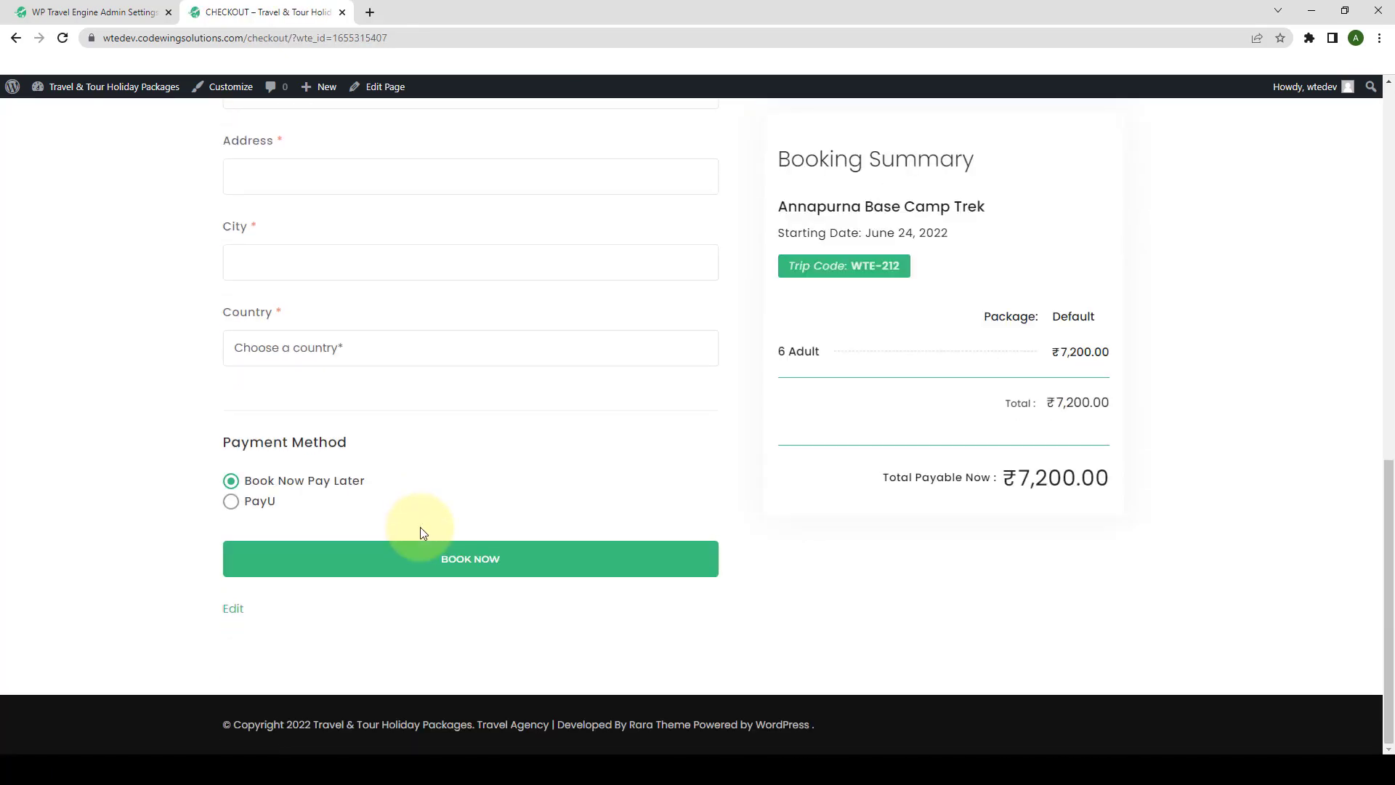
- Select PayU as the checkout payment method for the ₹7,200.00 booking
{"action": "left_click", "coordinate": [236, 506]}
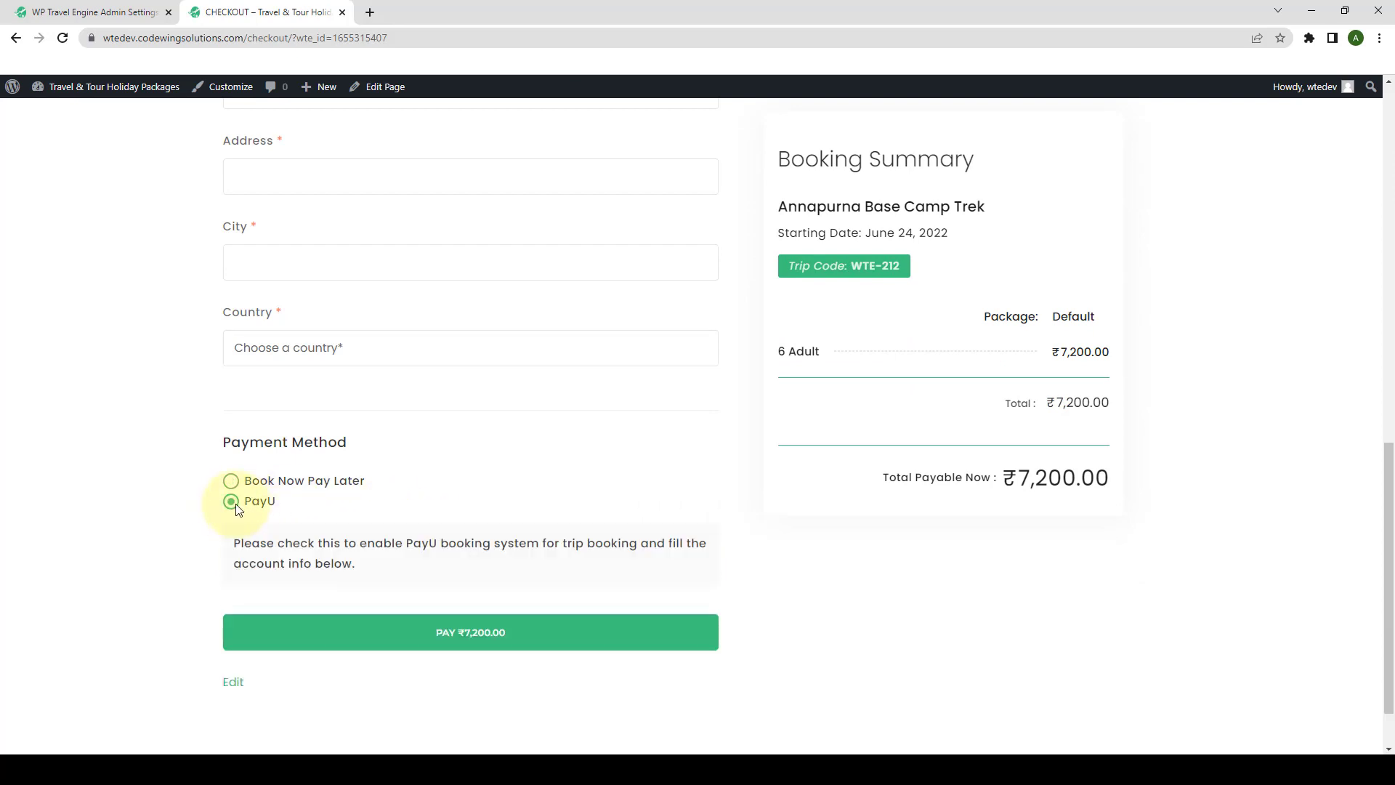